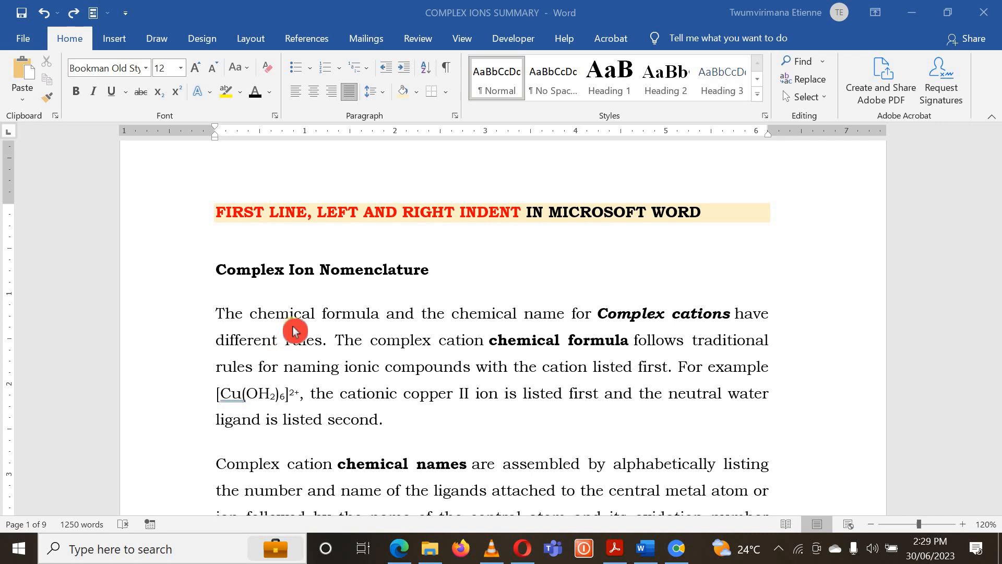
scroll(294, 331, "up", 1)
scroll(294, 331, "down", 1)
scroll(431, 342, "down", 5)
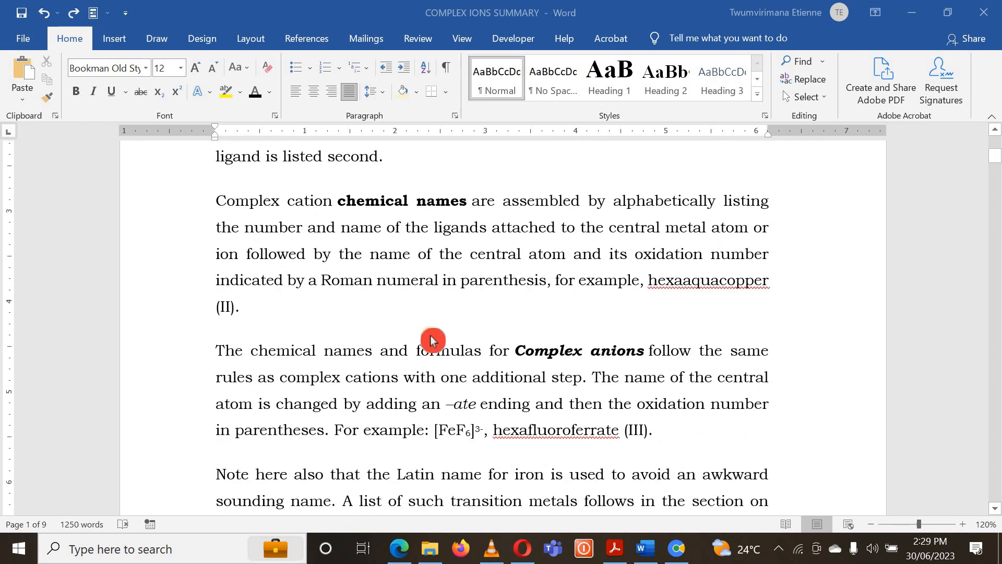
scroll(431, 340, "up", 6)
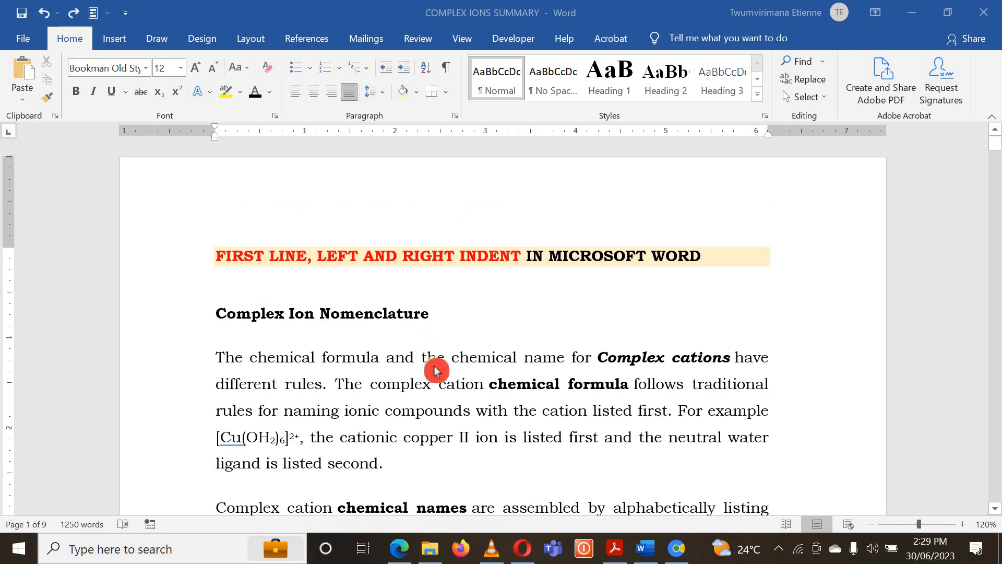
scroll(437, 371, "down", 1)
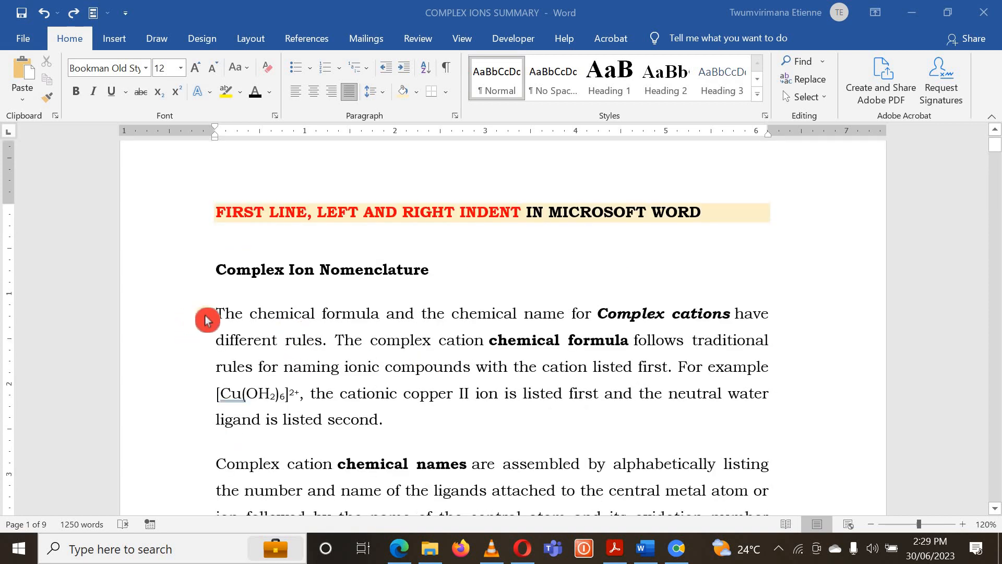
left_click(222, 319)
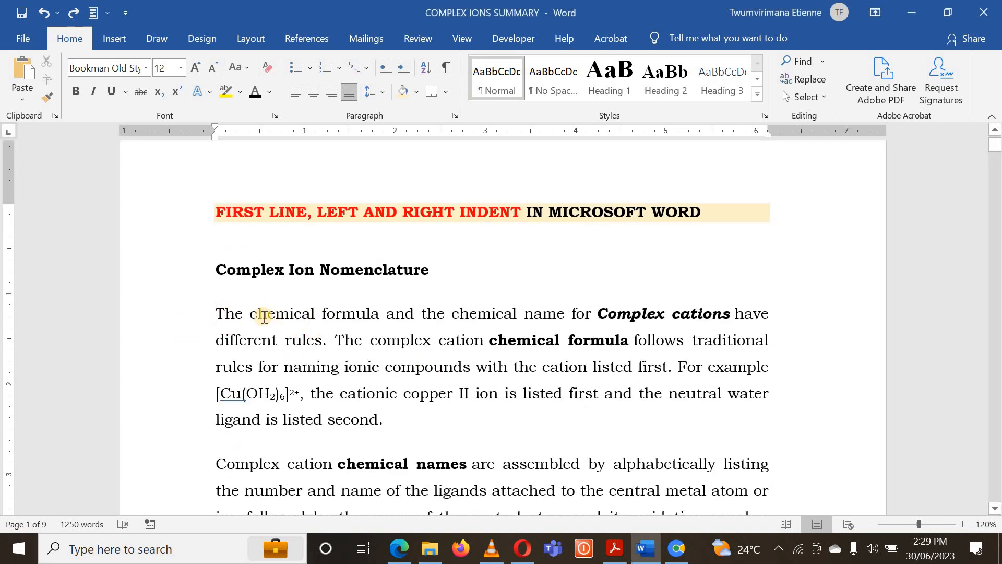
left_click_drag(221, 313, 416, 423)
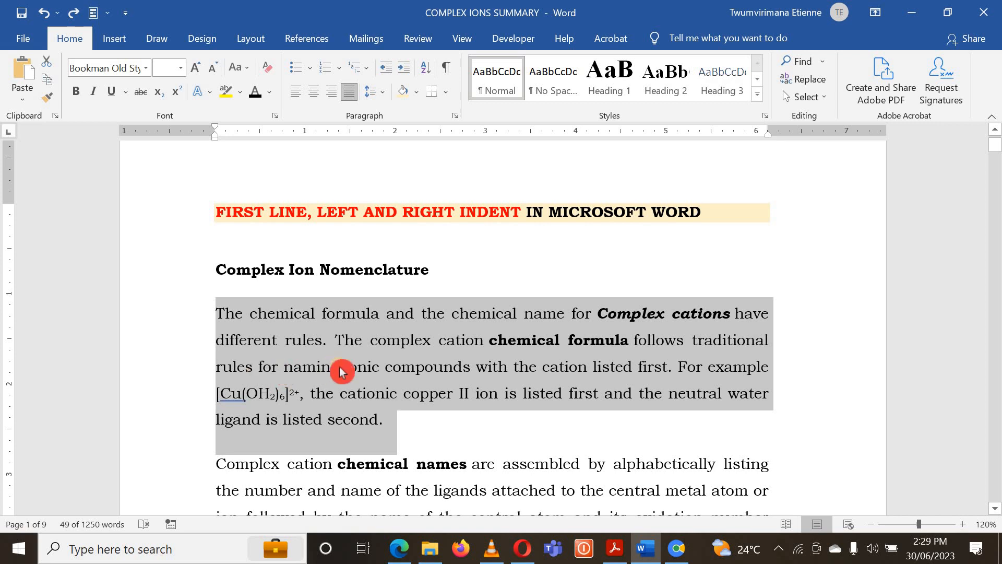
left_click(262, 340)
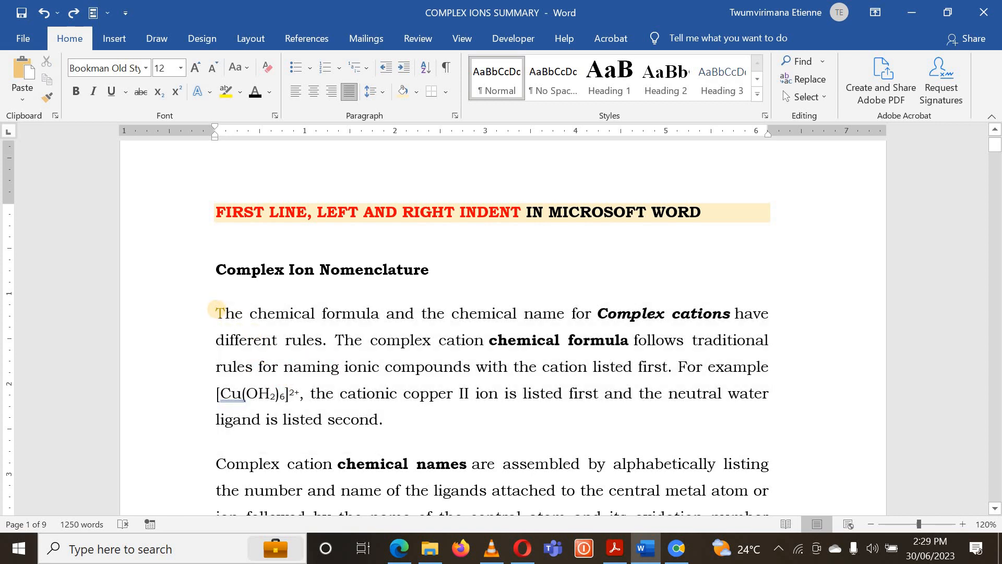
- Try to indent the first lines of the first two body paragraphs by inserting blank space before their text
left_click(216, 313)
key("Tab")
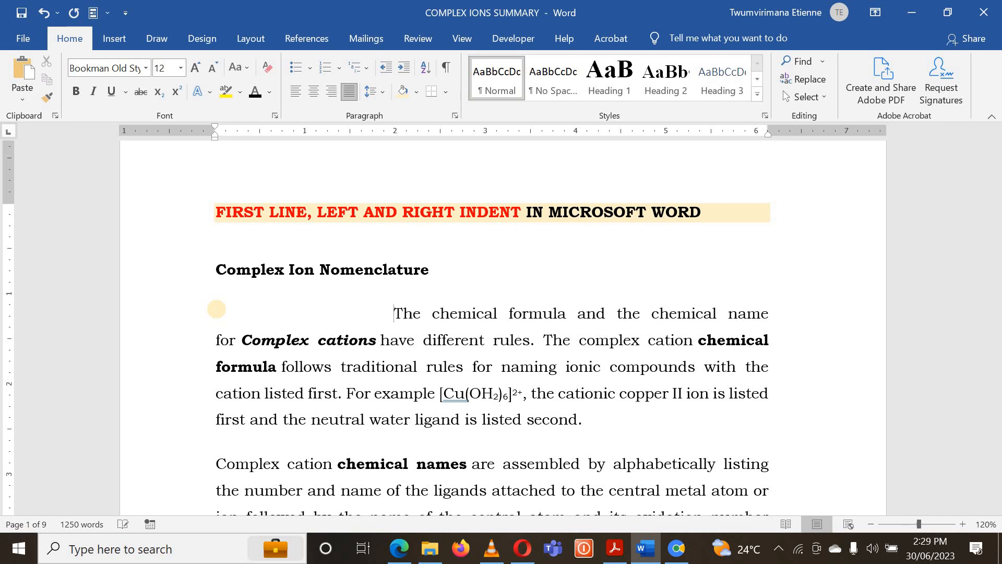
scroll(242, 365, "down", 2)
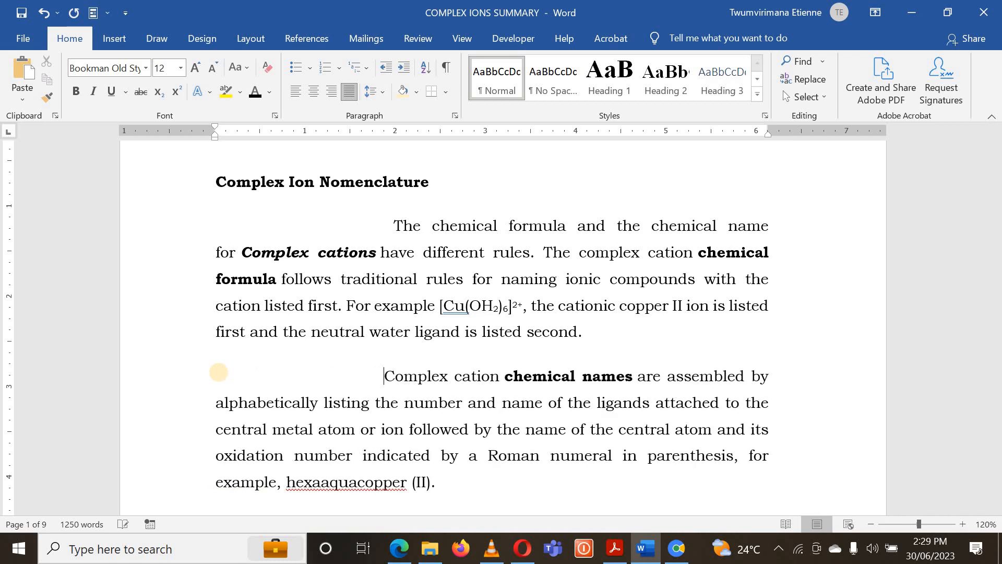
key("BackSpace")
key("BackSpace")
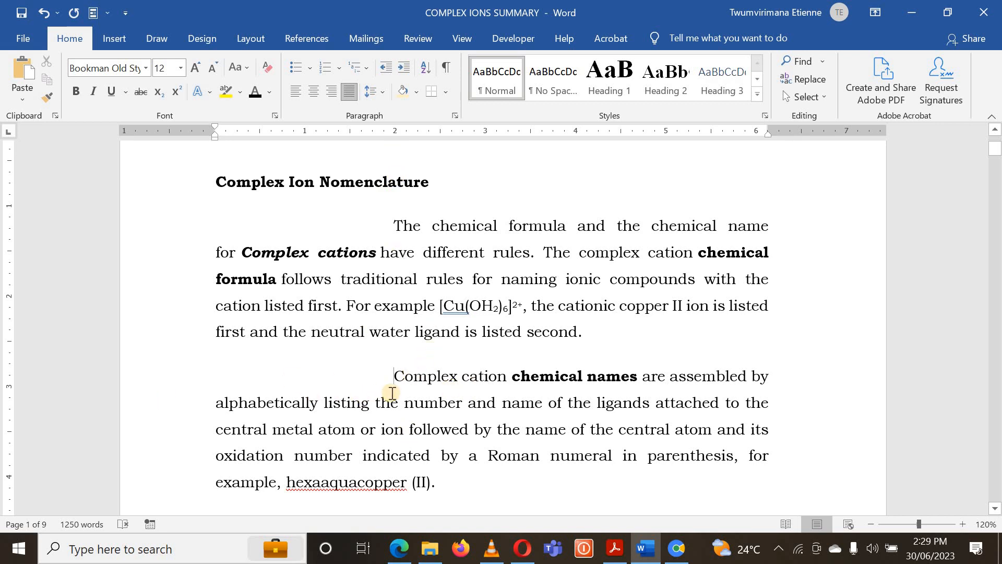
- Undo the blank space inserted before the first two body paragraphs
scroll(391, 393, "up", 3)
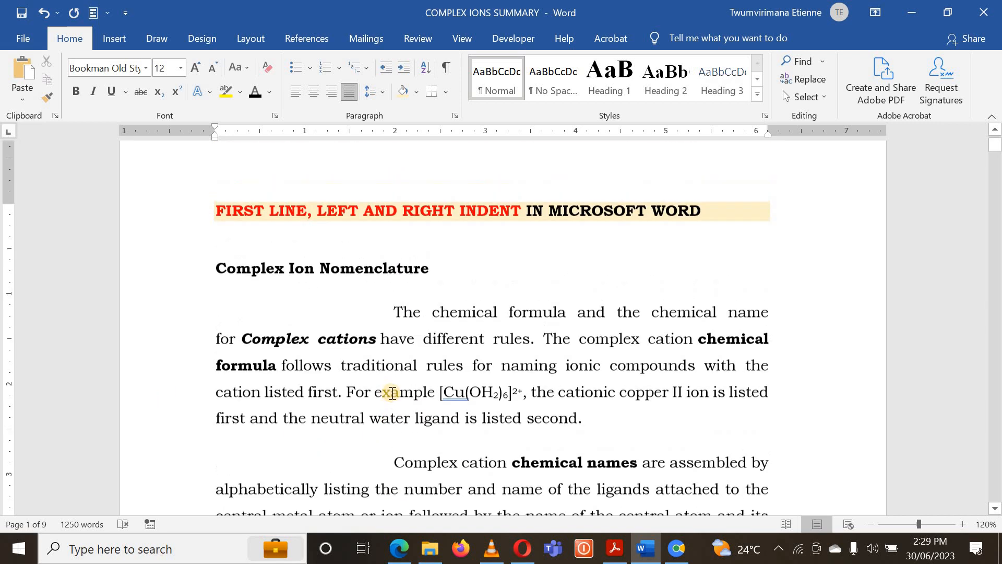
key("ctrl+z")
key("ctrl+z")
key("ctrl+z")
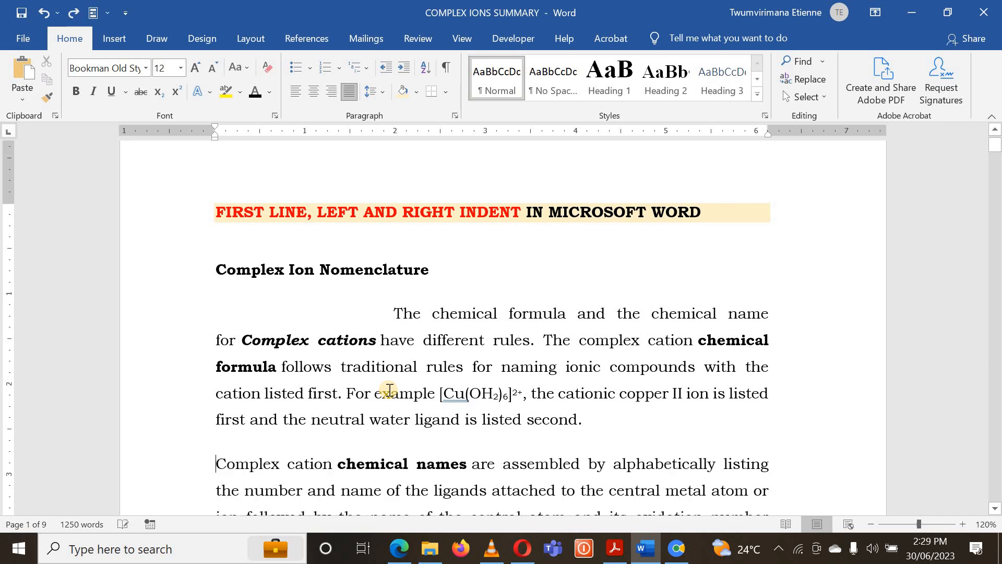
scroll(532, 397, "up", 2)
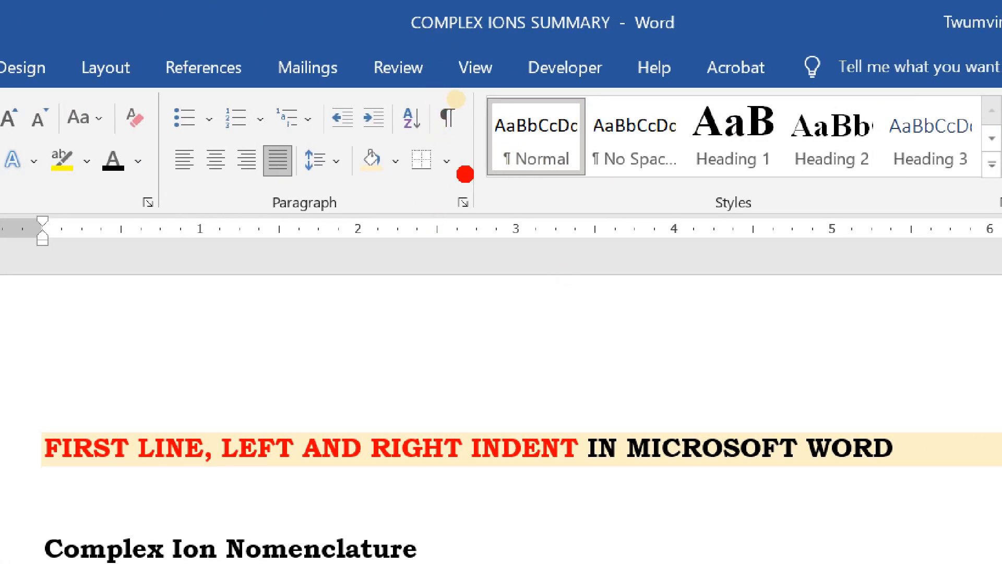
- Examine the Special indentation options in the paragraph settings, then close the dialog without applying anything
mouse_move(465, 174)
left_mouse_down()
mouse_move(454, 245)
mouse_move(514, 211)
mouse_move(481, 186)
left_mouse_up()
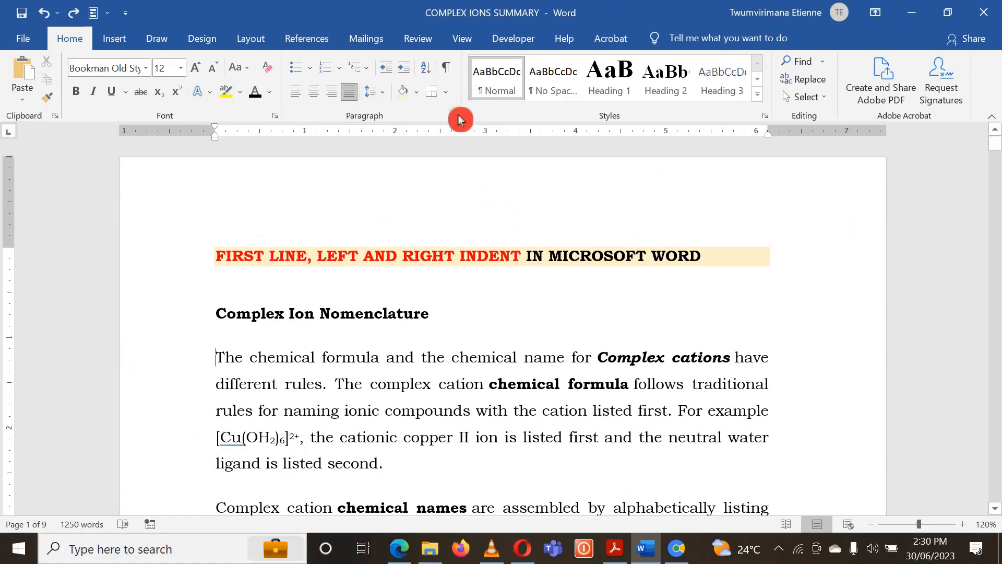
left_click(459, 117)
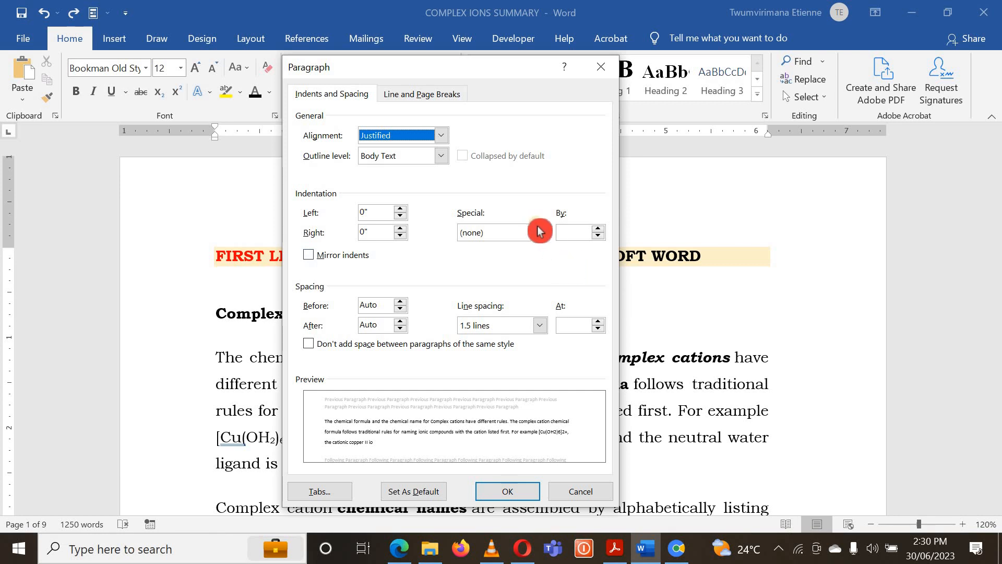
left_click(539, 230)
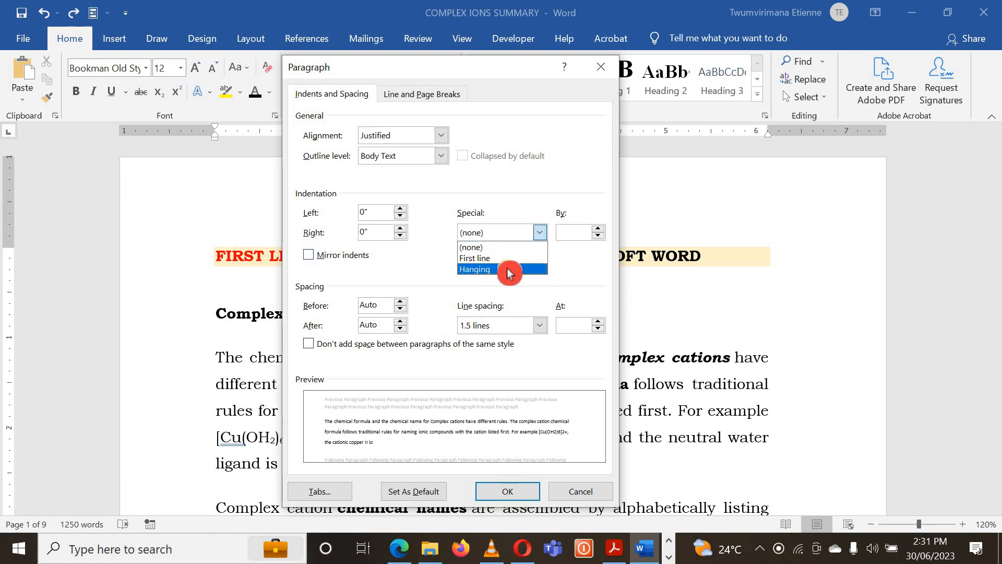
left_click(566, 275)
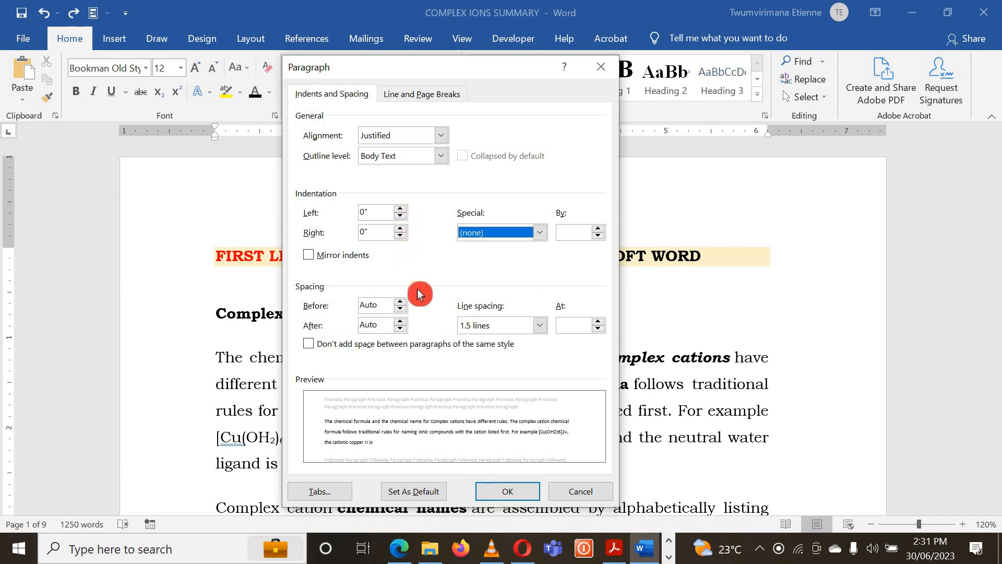
left_click(581, 491)
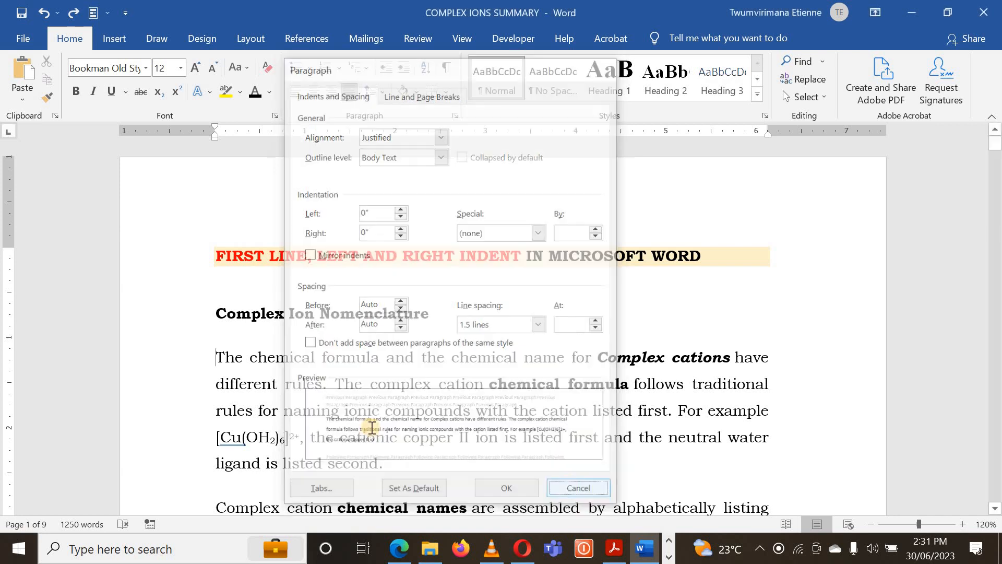
- Select the first body paragraph under Complex Ion Nomenclature and open its paragraph settings
left_click_drag(237, 372, 382, 461)
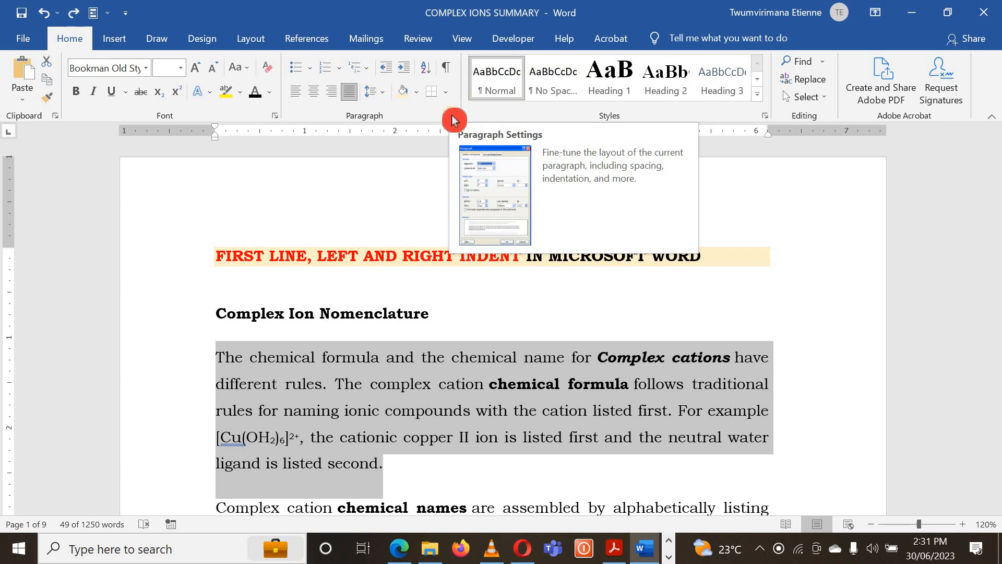
left_click(452, 115)
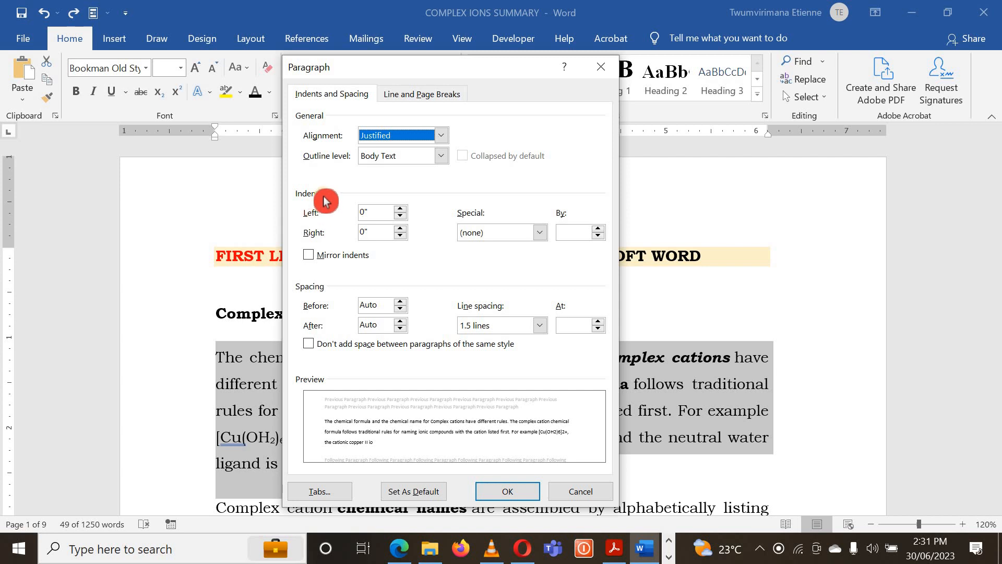
- Try a left indent of 1.2" for the selected paragraph and reset it to 0"
left_click(402, 210)
left_click(401, 209)
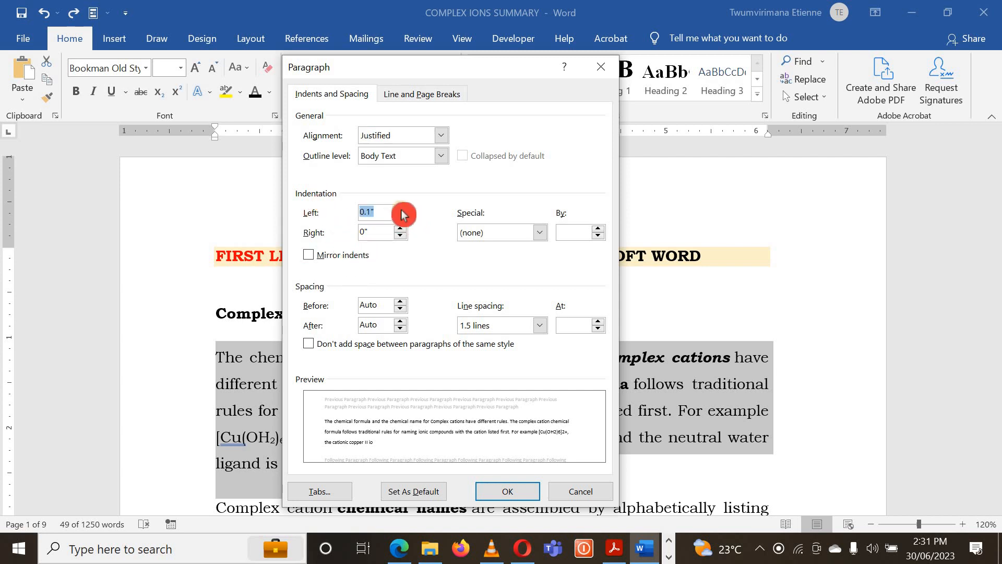
left_click(401, 210)
left_click(401, 210)
left_click(401, 210)
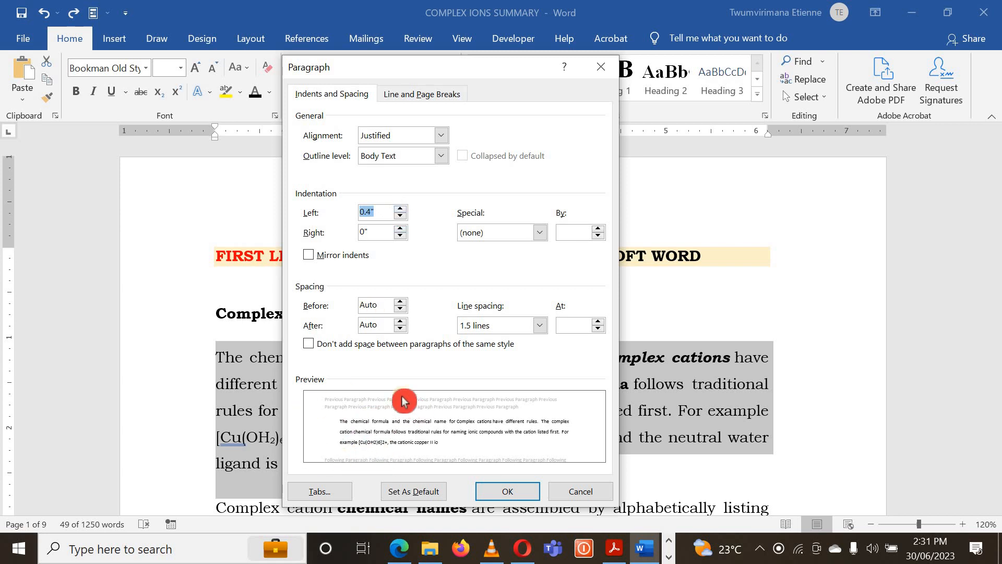
left_click(401, 208)
left_click(401, 209)
left_click(401, 209)
left_click(401, 209)
left_click(401, 209)
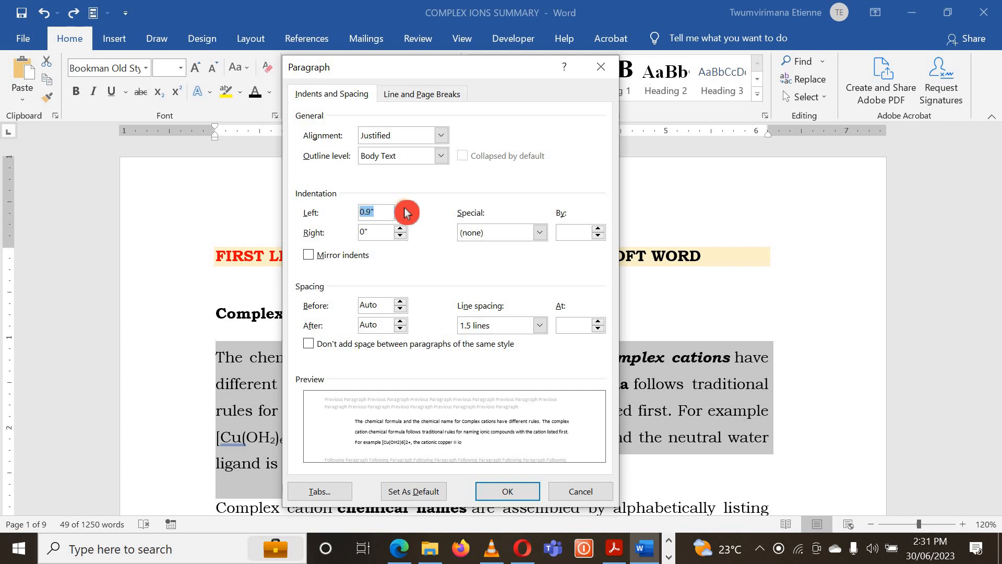
left_click(405, 208)
left_click(404, 208)
left_click(404, 209)
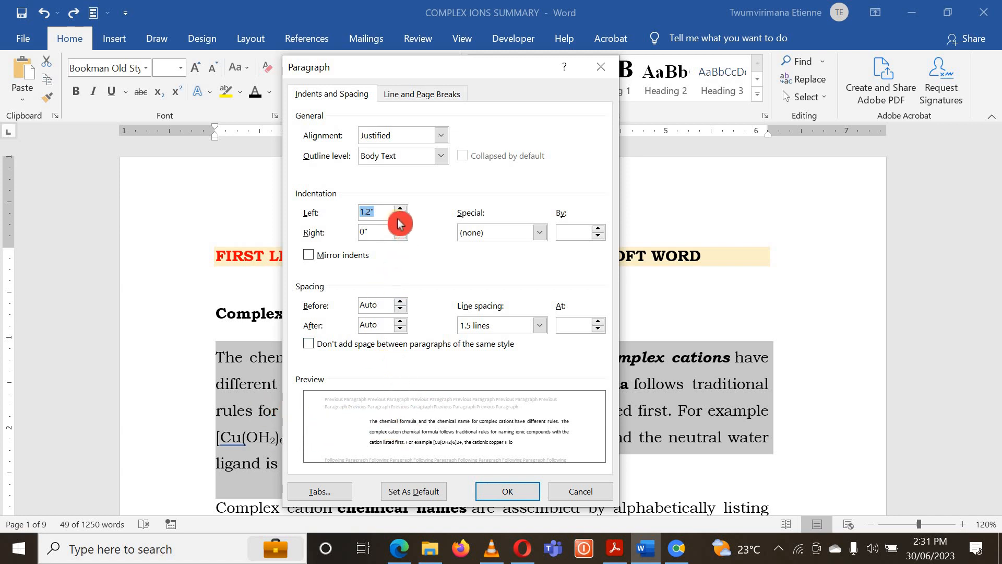
mouse_move(402, 216)
left_mouse_down()
mouse_move(395, 244)
mouse_move(400, 233)
left_mouse_up()
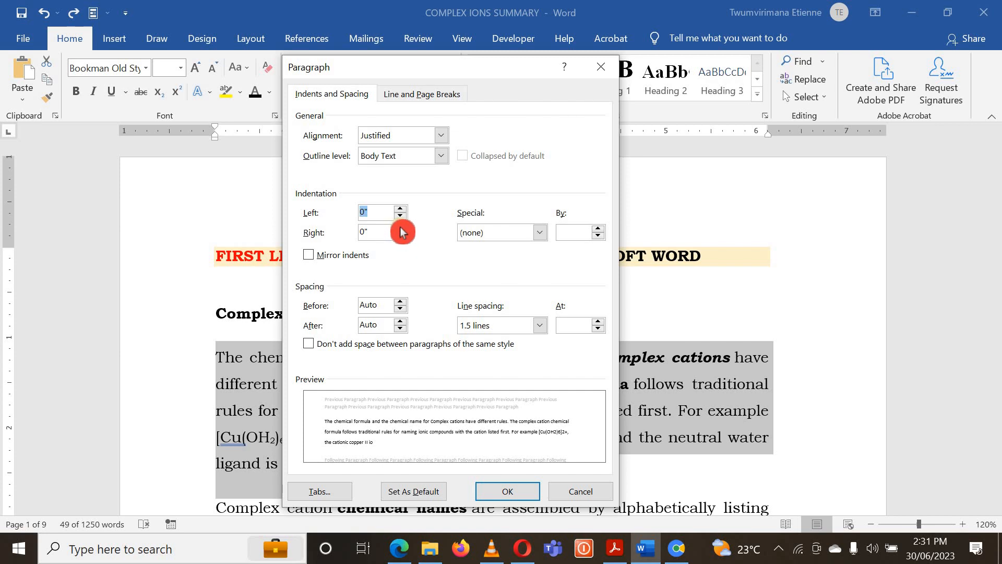
- Try a right indent of 1.2" for the selected paragraph and reset it to 0"
mouse_move(402, 231)
left_mouse_down()
mouse_move(587, 444)
mouse_move(569, 437)
left_mouse_up()
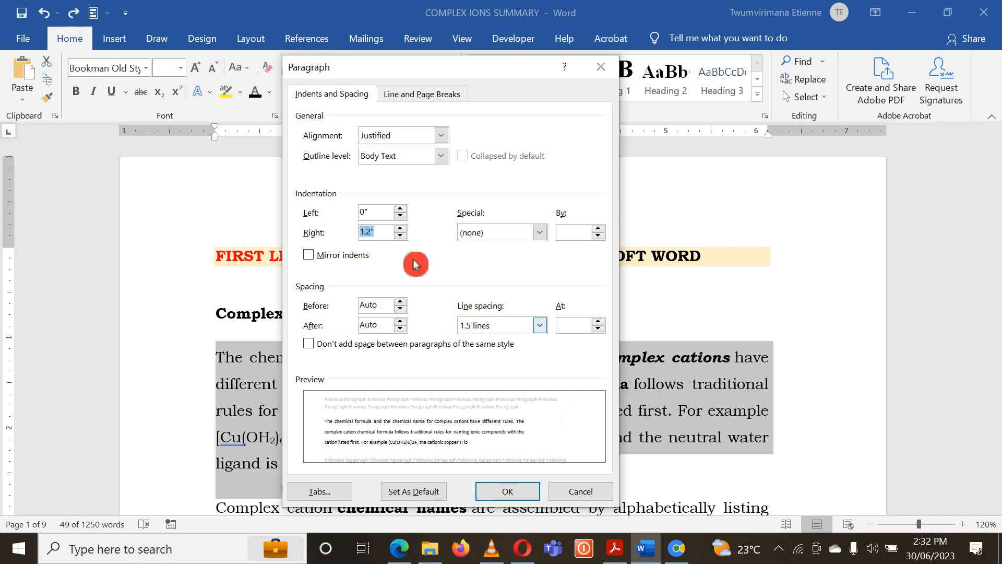
left_click(401, 237)
left_click(401, 236)
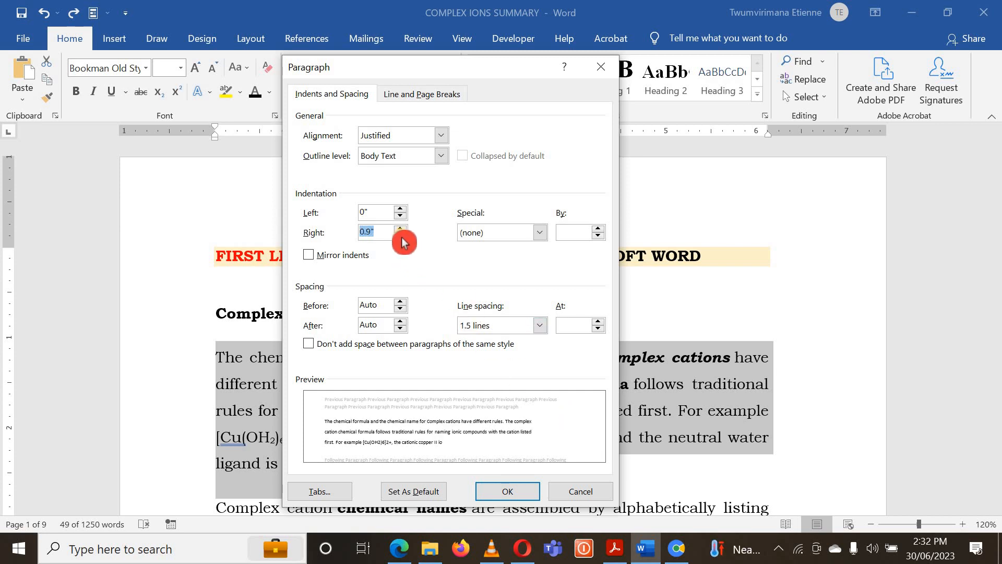
left_click(401, 236)
left_click(401, 236)
left_click(401, 236)
left_click(401, 236)
left_click(401, 236)
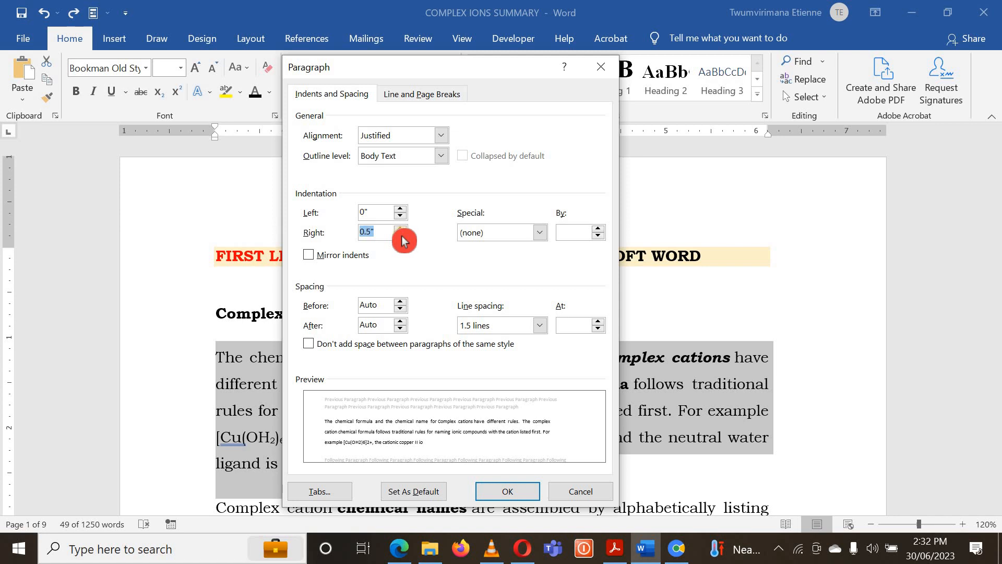
left_click(400, 236)
left_click(401, 236)
left_click(400, 237)
left_click(401, 237)
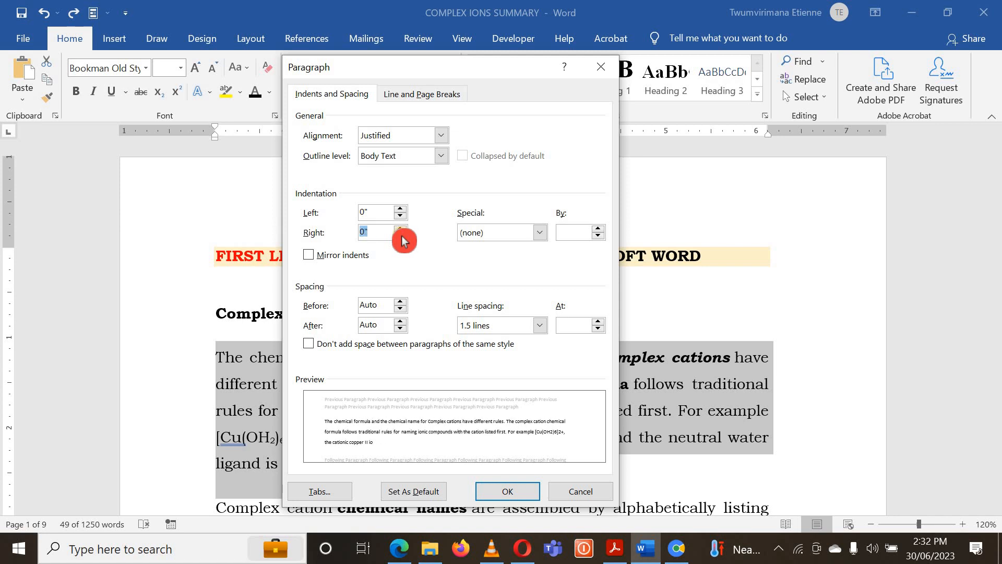
left_click(401, 236)
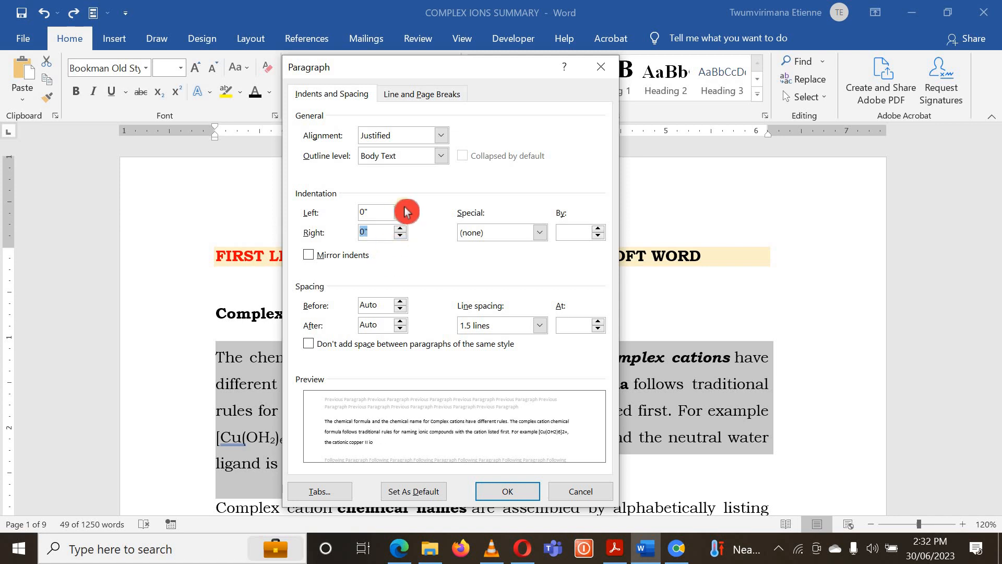
- Apply a left indent of 1.1" to the first body paragraph and clear the selection
left_click(401, 208)
left_click(400, 208)
left_click(400, 208)
left_click(400, 208)
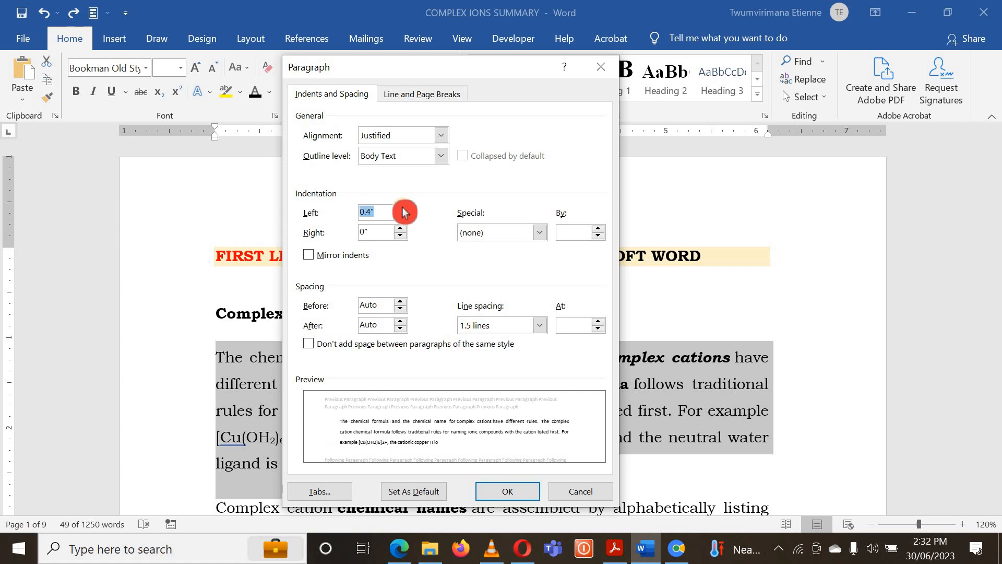
left_click(400, 208)
left_click(400, 208)
left_click(400, 208)
left_click(400, 208)
left_click(400, 208)
left_click(400, 208)
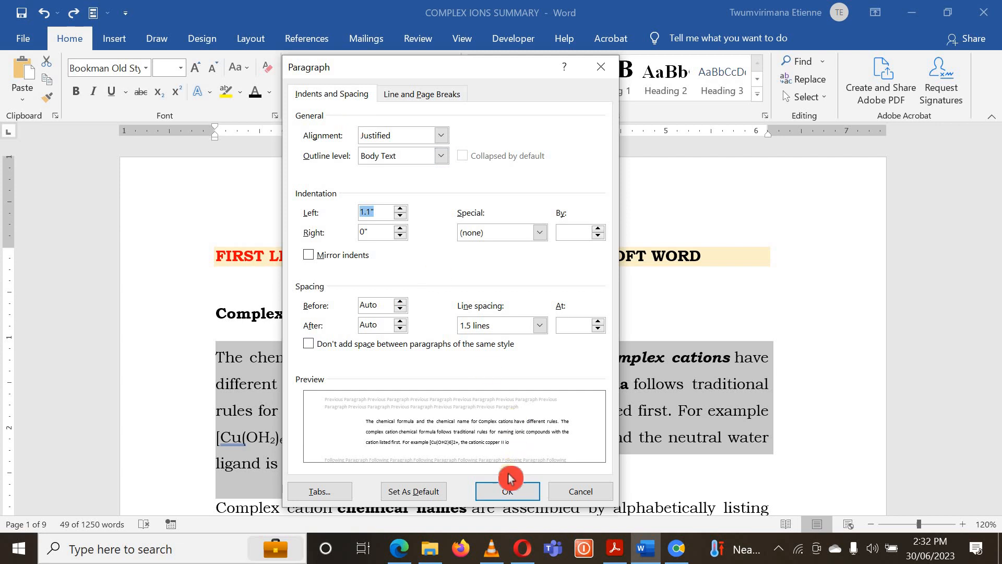
left_click(507, 492)
left_click(447, 402)
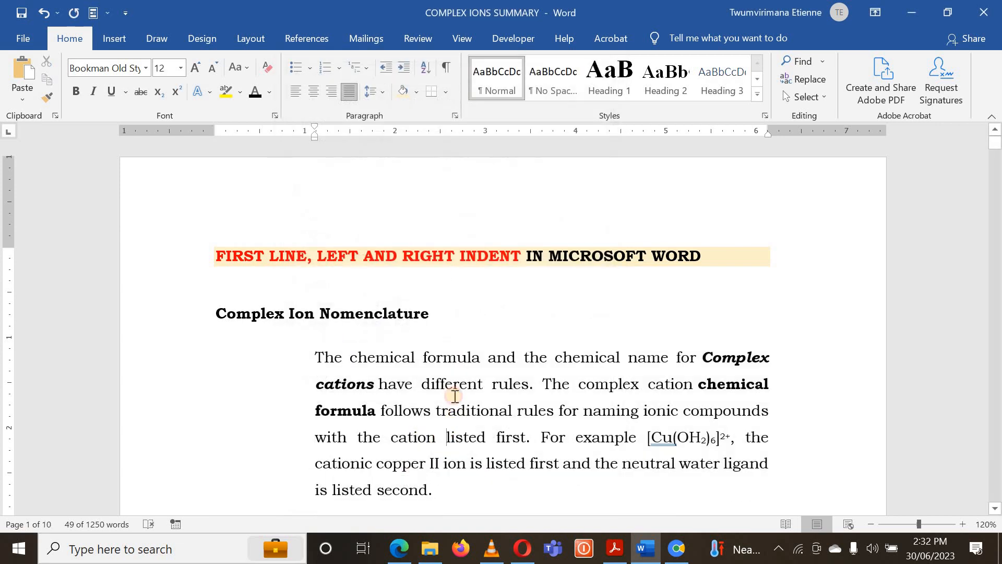
scroll(454, 413, "down", 2)
scroll(304, 313, "down", 2)
scroll(259, 330, "up", 3)
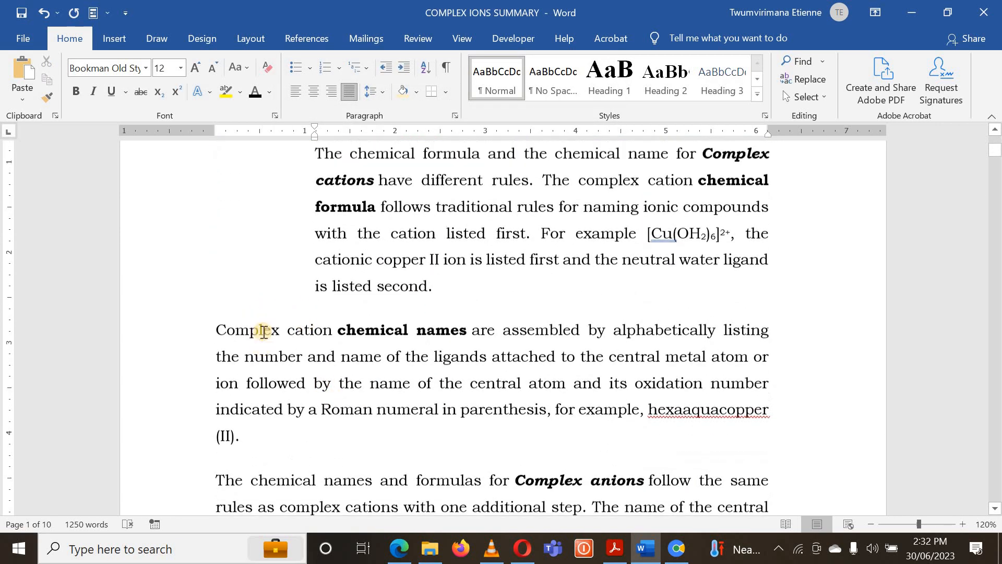
scroll(282, 331, "down", 1)
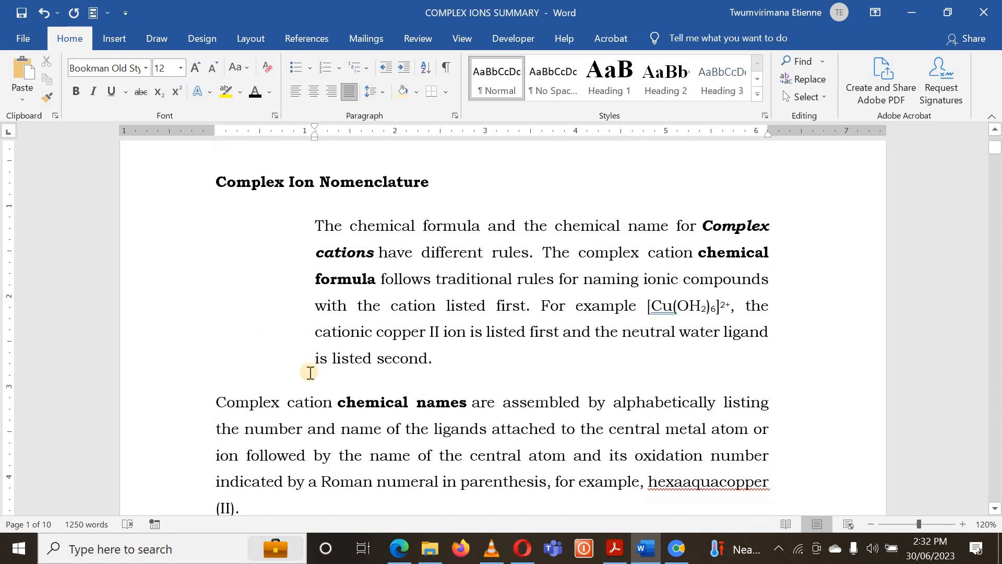
scroll(305, 375, "down", 2)
scroll(292, 307, "up", 1)
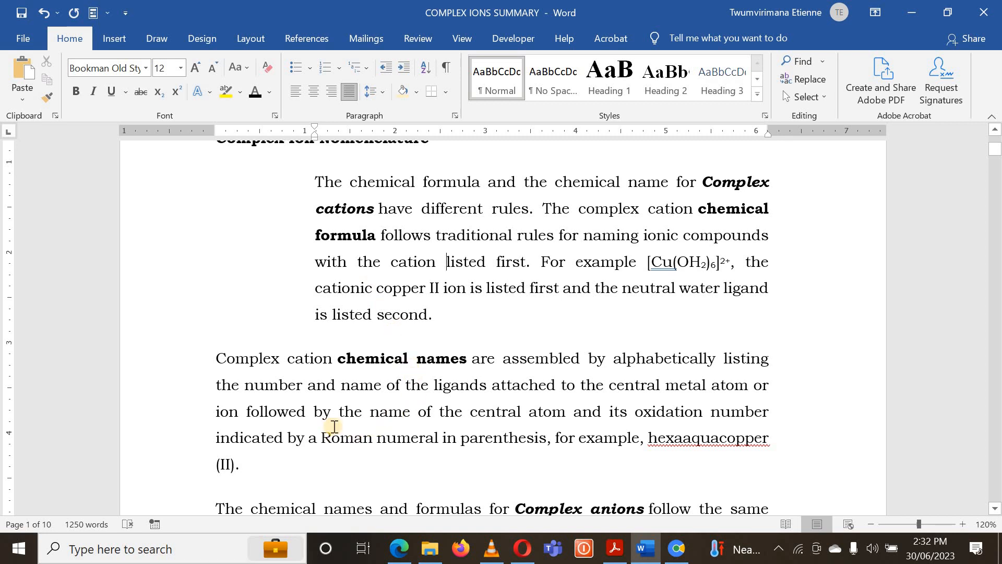
- Undo the left indent on the first body paragraph under Complex Ion Nomenclature
scroll(334, 426, "up", 2)
scroll(324, 315, "down", 1)
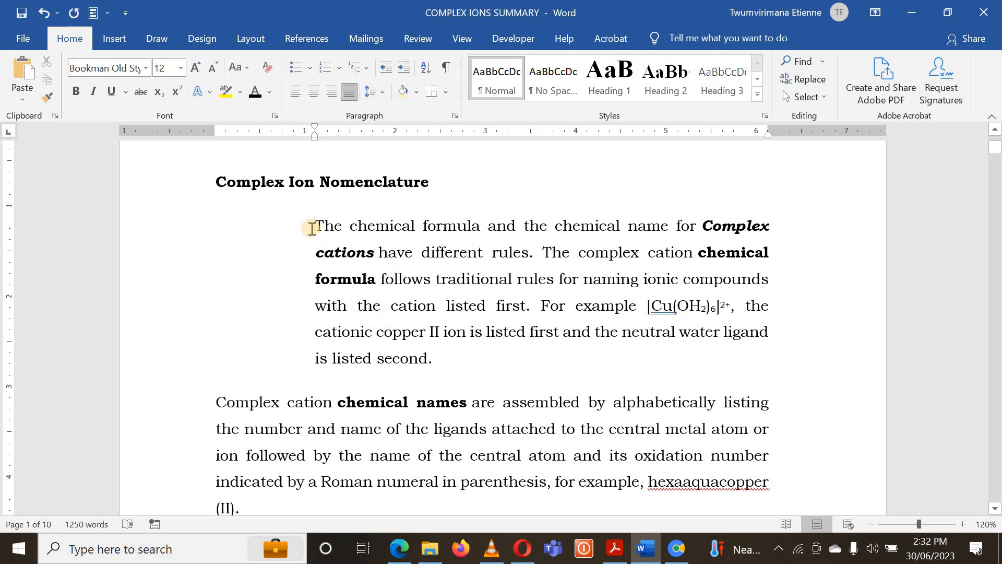
left_click(345, 254)
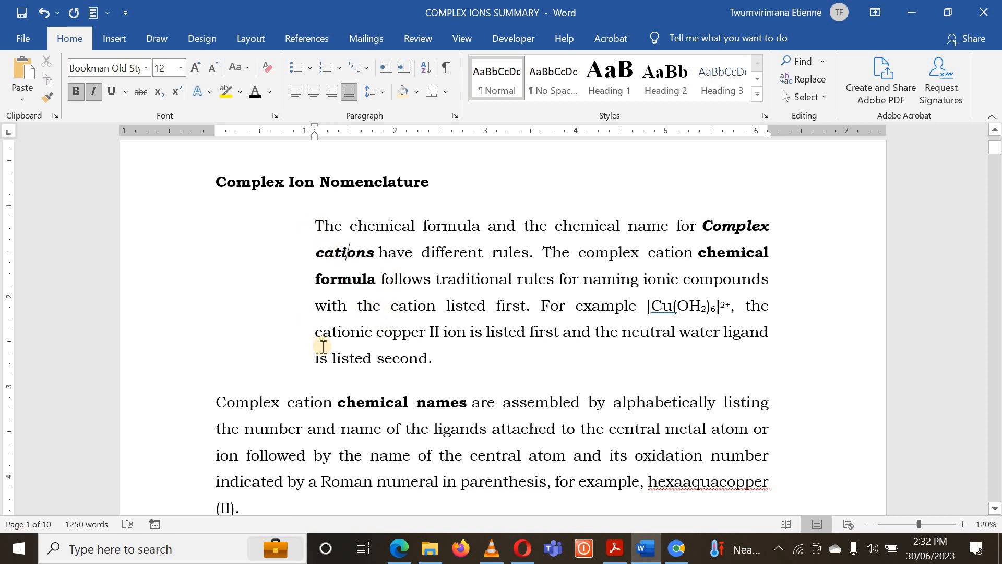
scroll(323, 351, "down", 2)
scroll(323, 351, "up", 4)
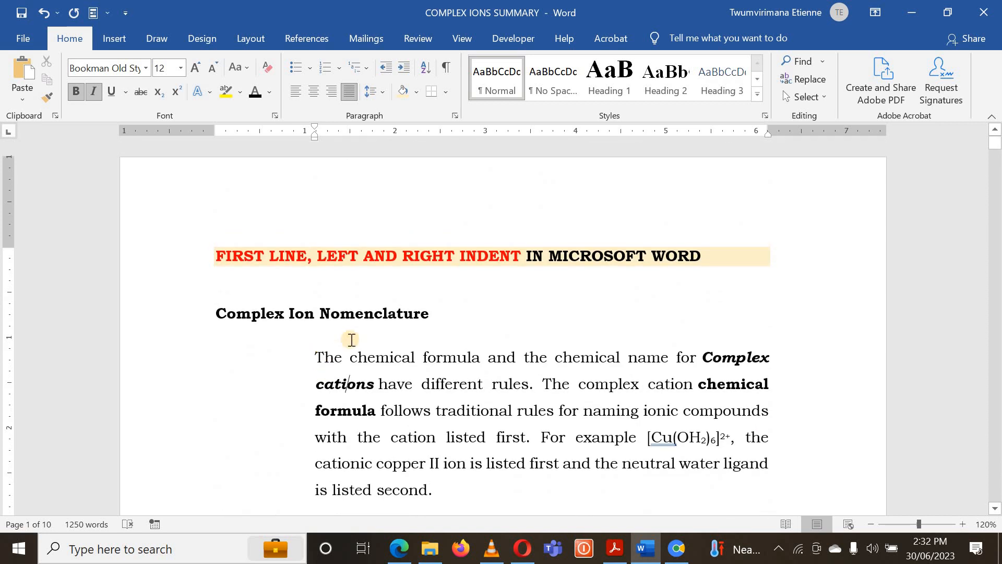
key("ctrl+z")
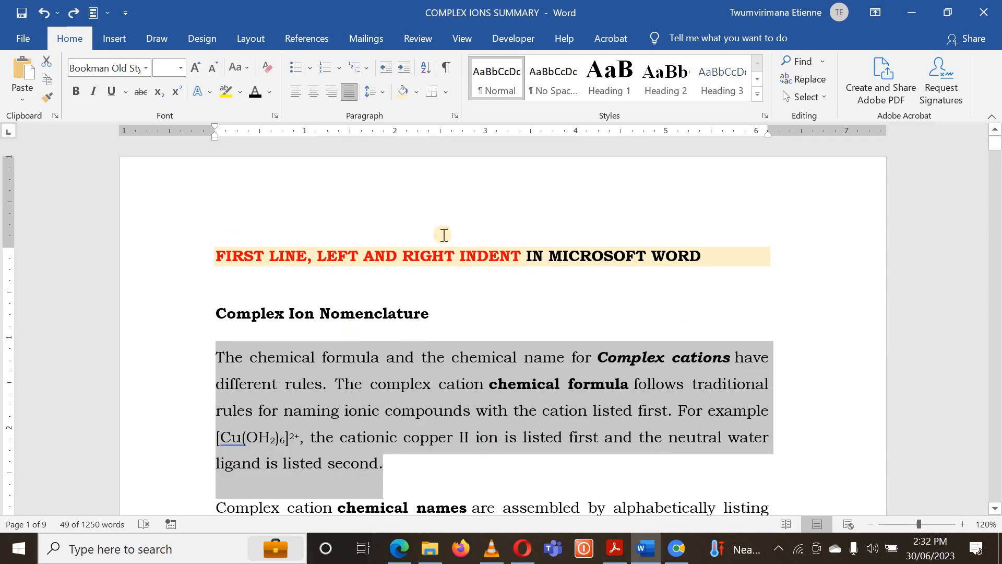
- Try a right indent of 0.9" on the first body paragraph and undo it
left_click(455, 121)
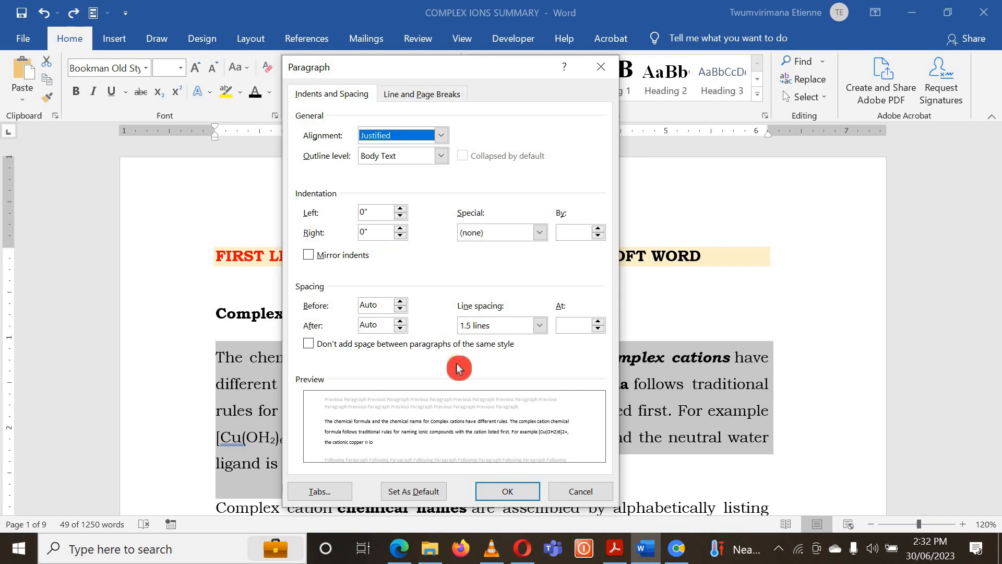
left_click(401, 228)
left_click(400, 228)
left_click(401, 229)
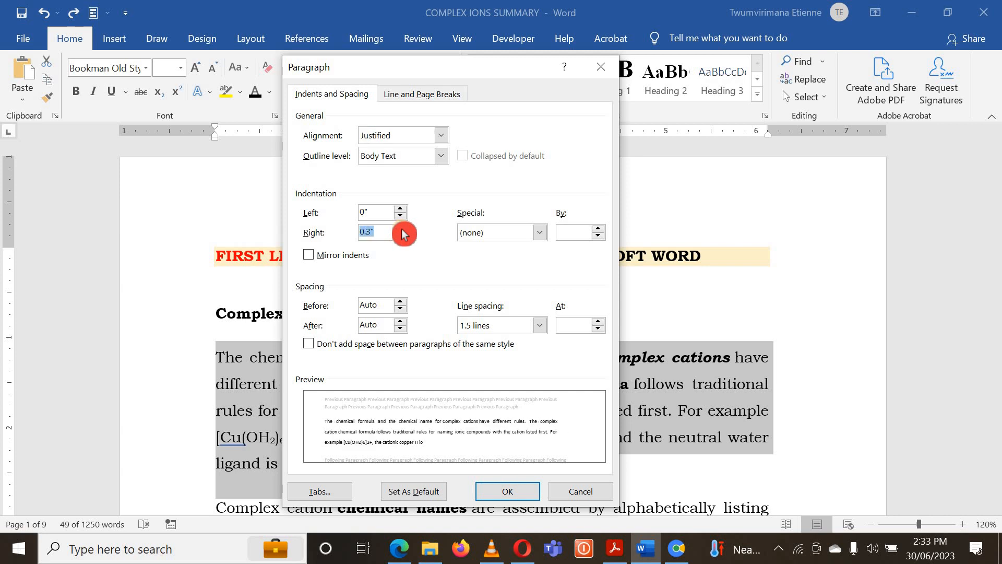
left_click(401, 228)
left_click(401, 228)
left_click(400, 228)
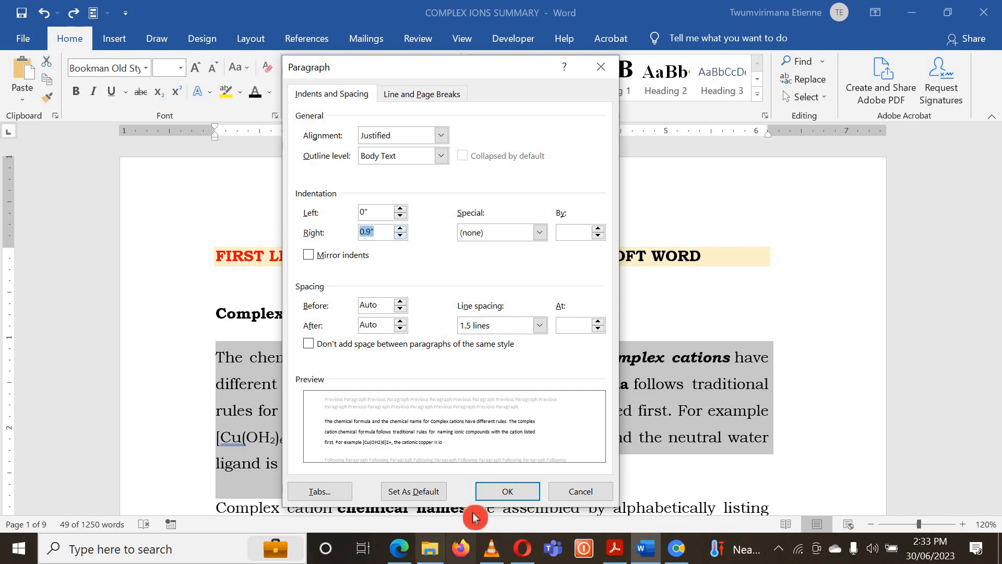
left_click(495, 490)
scroll(537, 443, "down", 3)
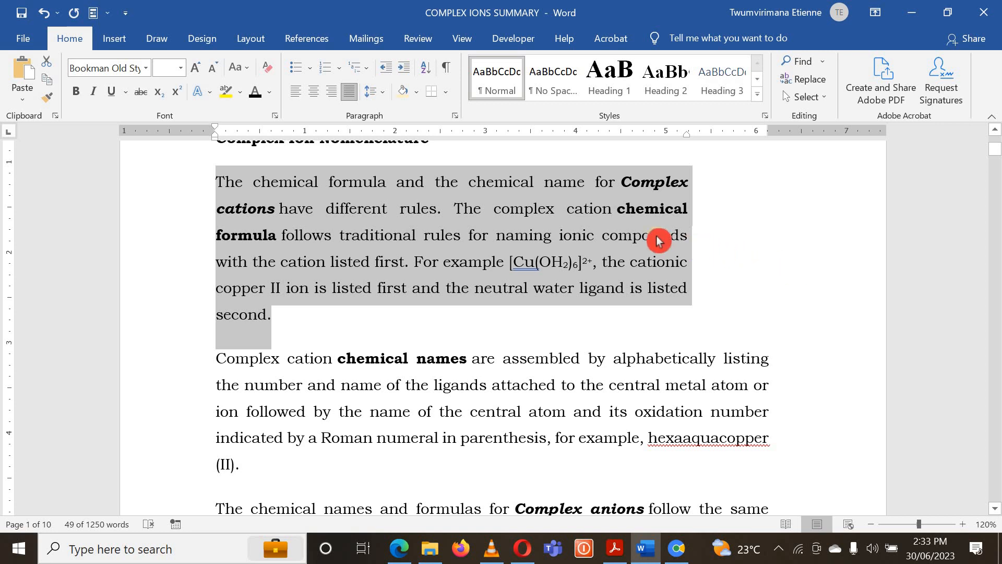
key("ctrl+z")
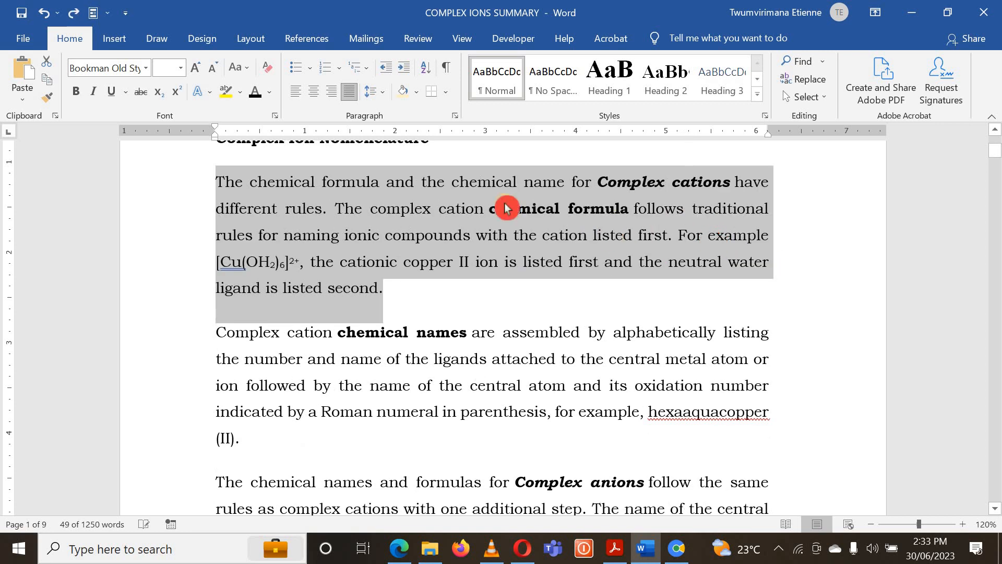
- Apply a first-line indent of 1.5" to the first body paragraph and clear the selection
left_click(456, 117)
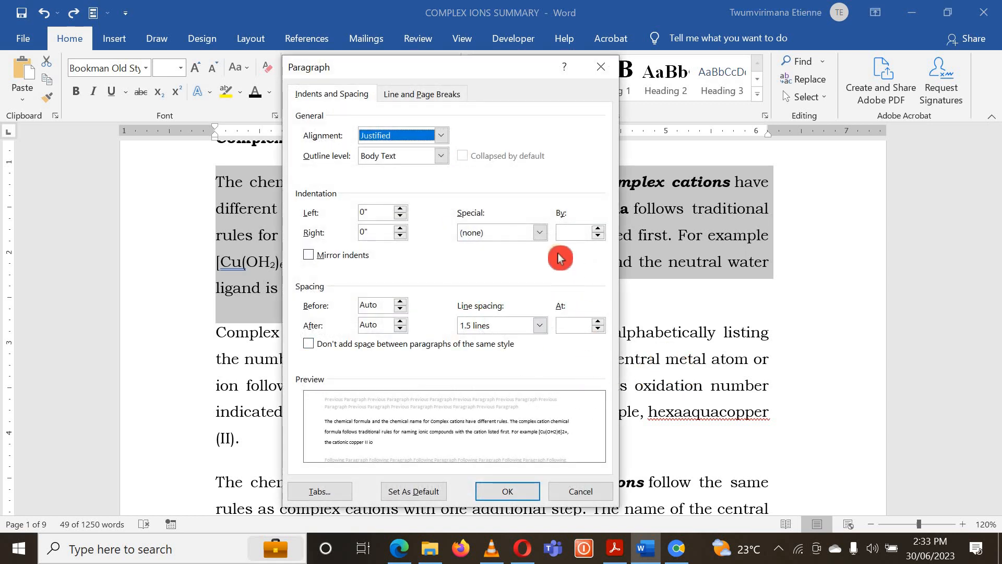
left_click(540, 232)
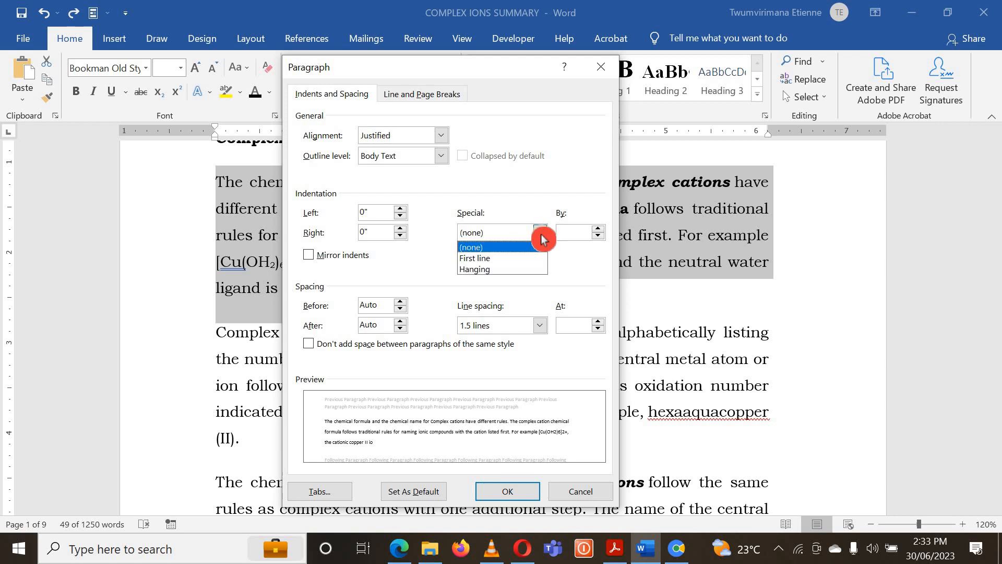
left_click(518, 265)
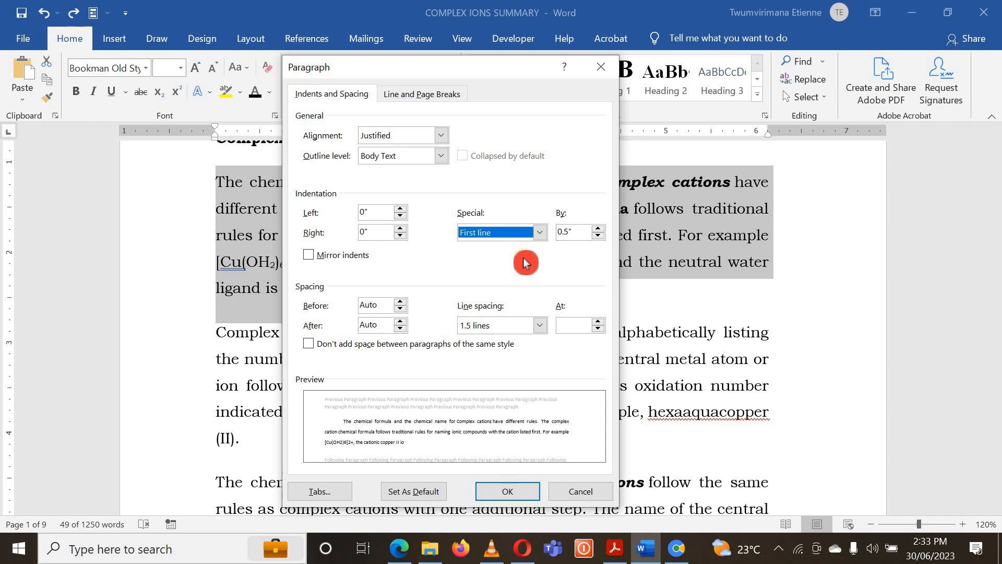
left_click(601, 230)
left_click(602, 229)
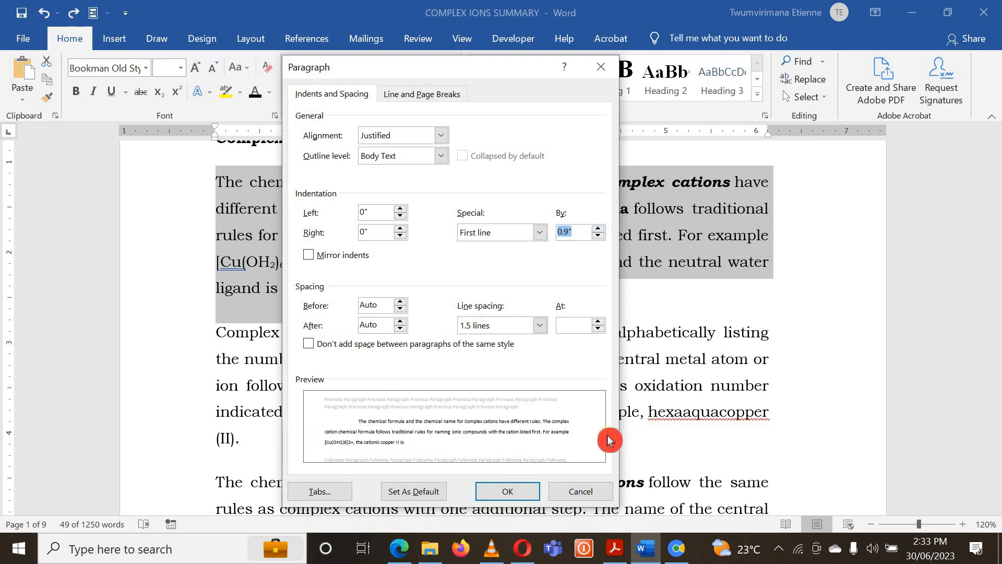
left_click(600, 228)
left_click(600, 228)
left_click(600, 228)
left_click(600, 228)
left_click(600, 228)
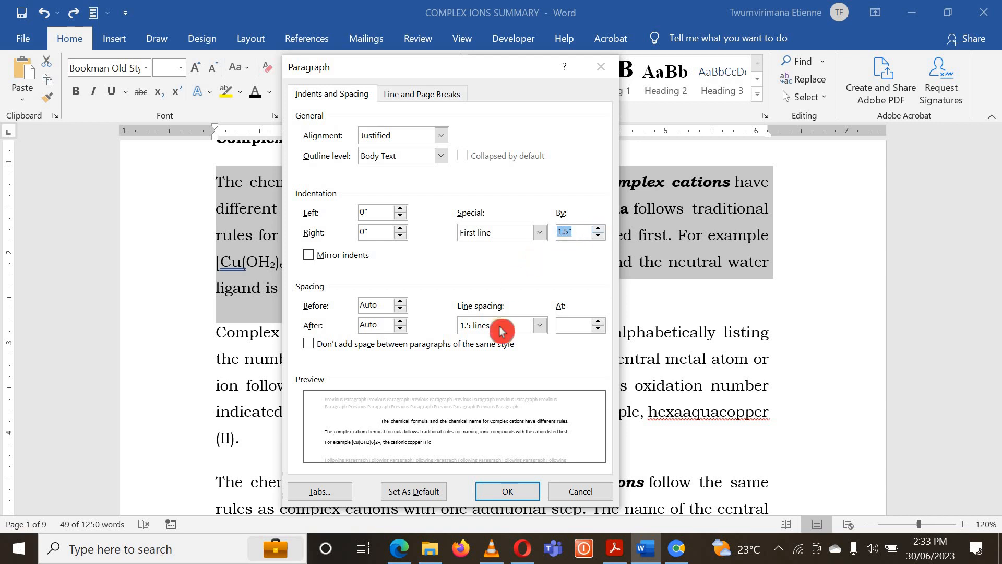
left_click(504, 500)
left_click(452, 383)
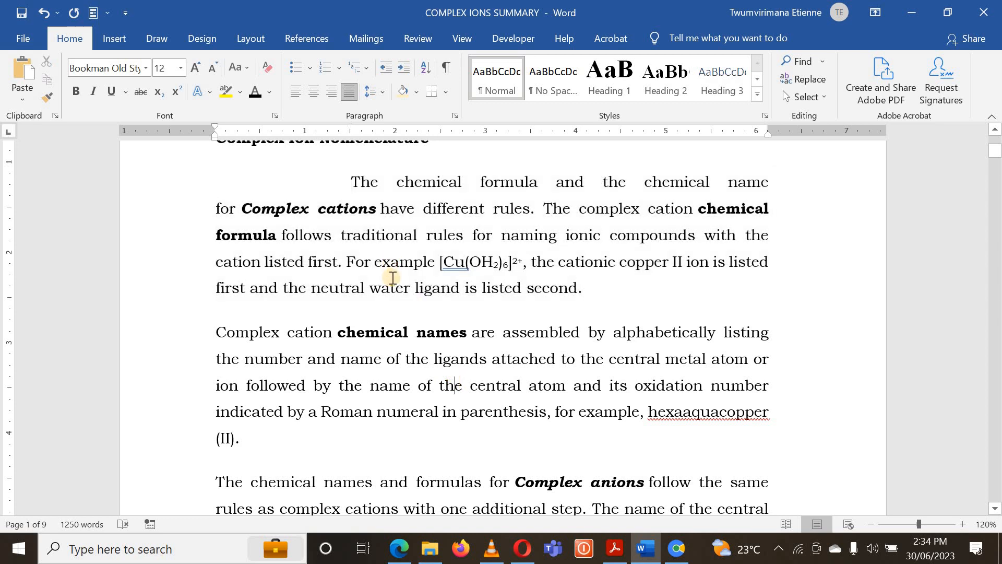
- Undo the first-line indent on the first body paragraph and clear the selection
scroll(366, 287, "up", 3)
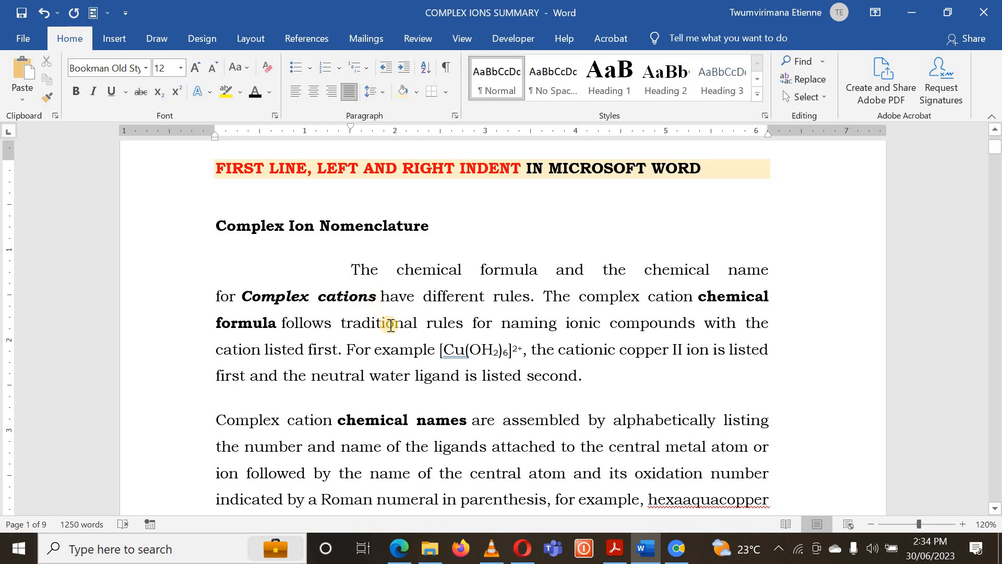
scroll(390, 324, "down", 1)
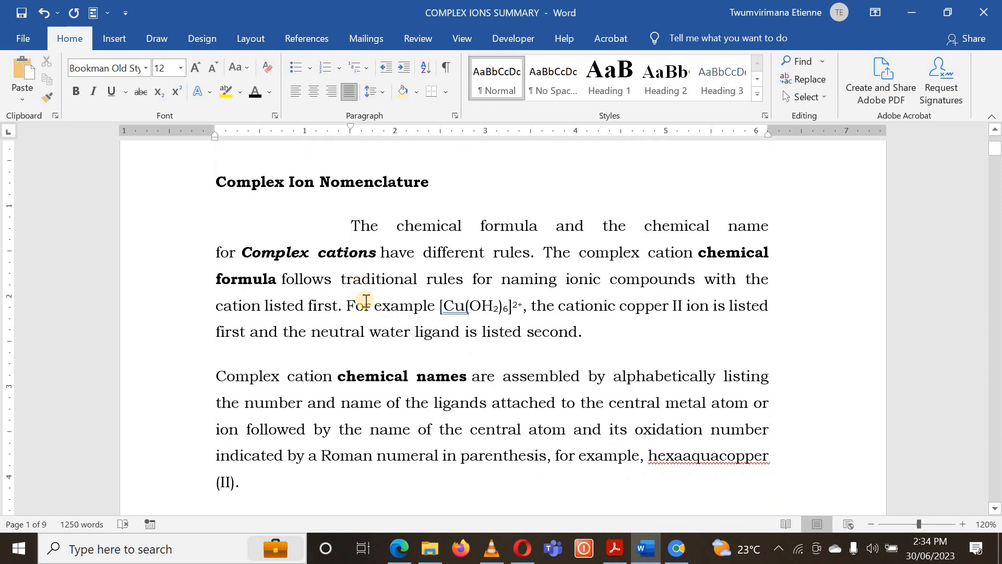
left_click(353, 225)
key("ctrl+z")
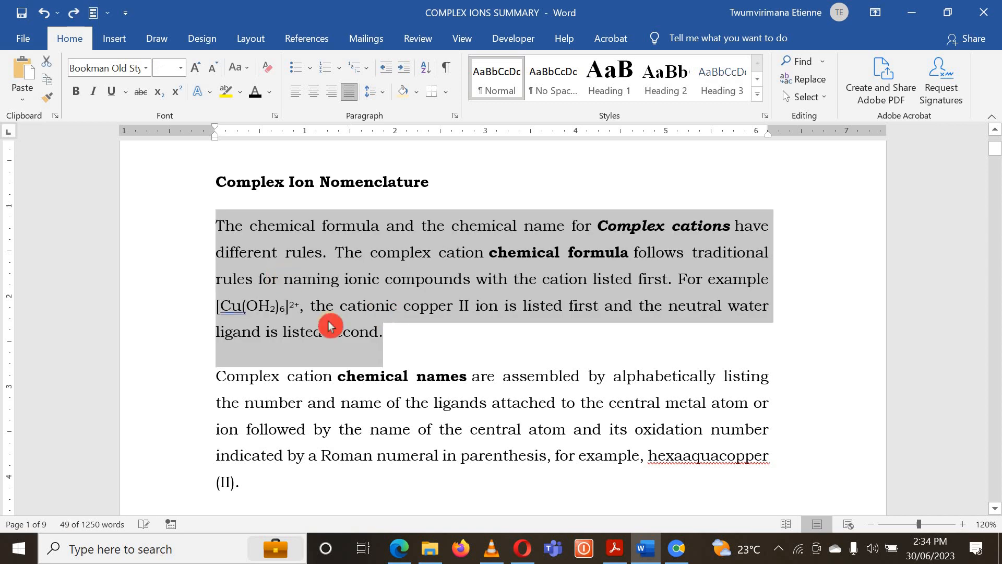
left_click(346, 351)
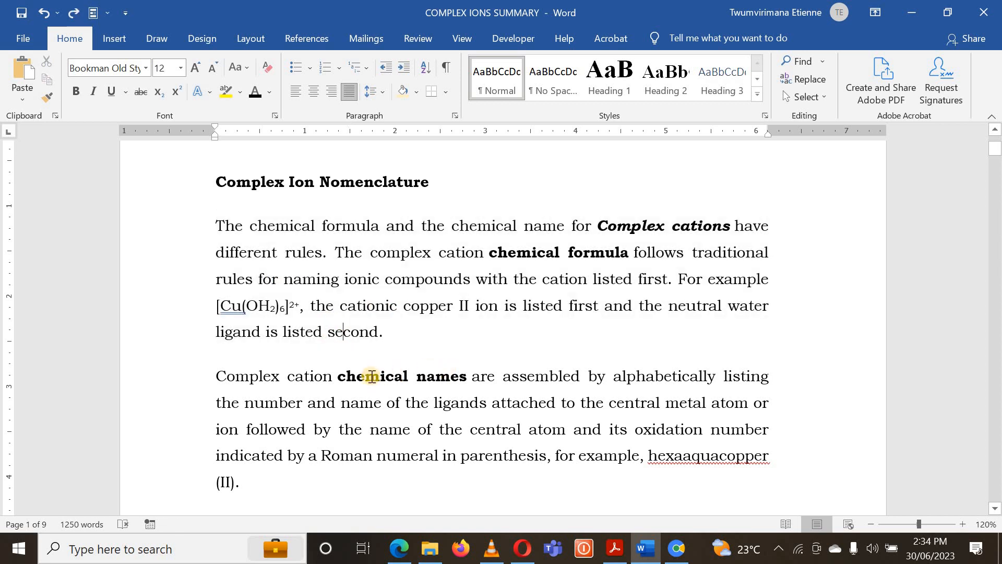
- Apply a first-line indent of 1.5 cm to the first four body paragraphs under Complex Ion Nomenclature and clear the selection
scroll(371, 376, "down", 1)
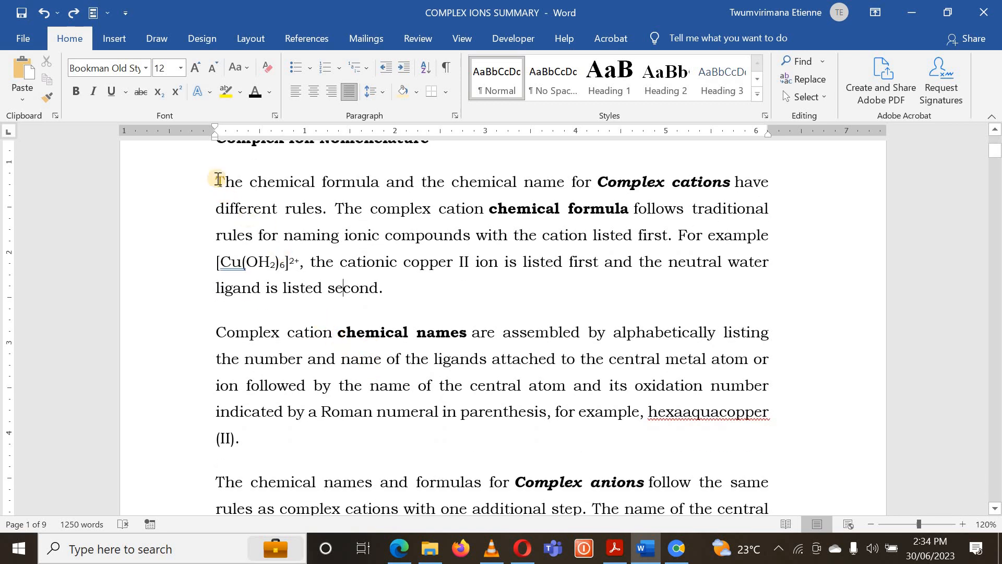
left_click_drag(218, 179, 434, 498)
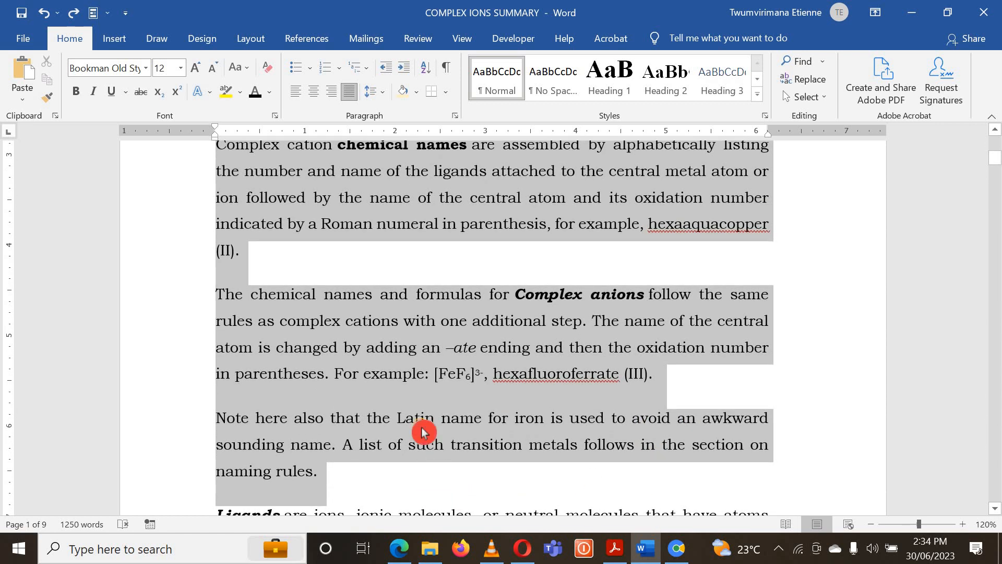
left_click(455, 115)
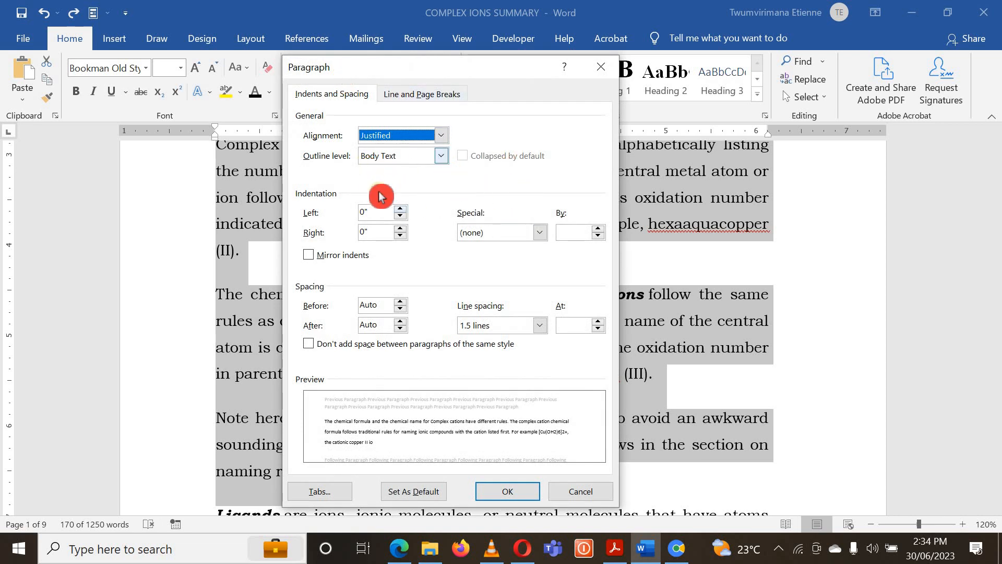
left_click(539, 232)
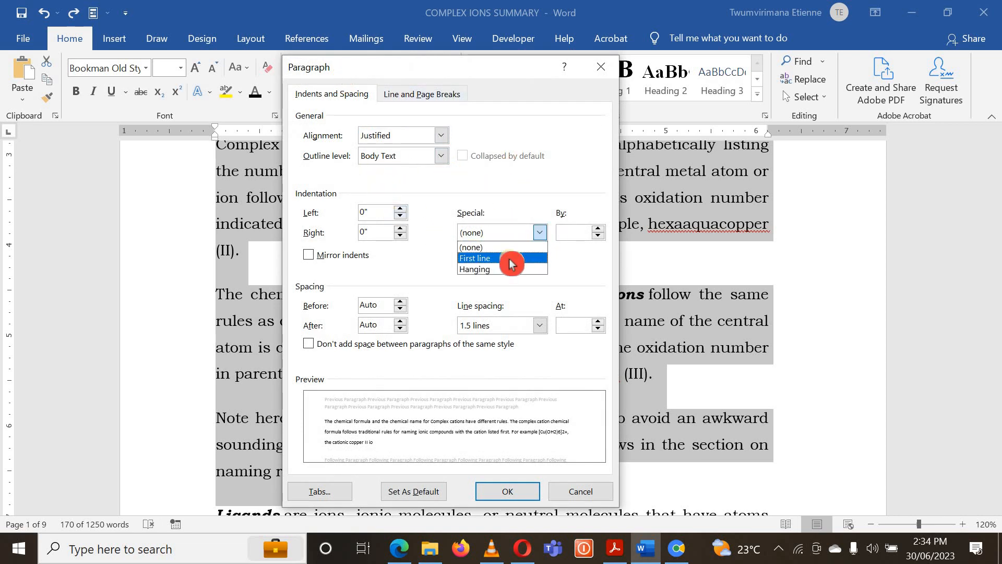
left_click(514, 258)
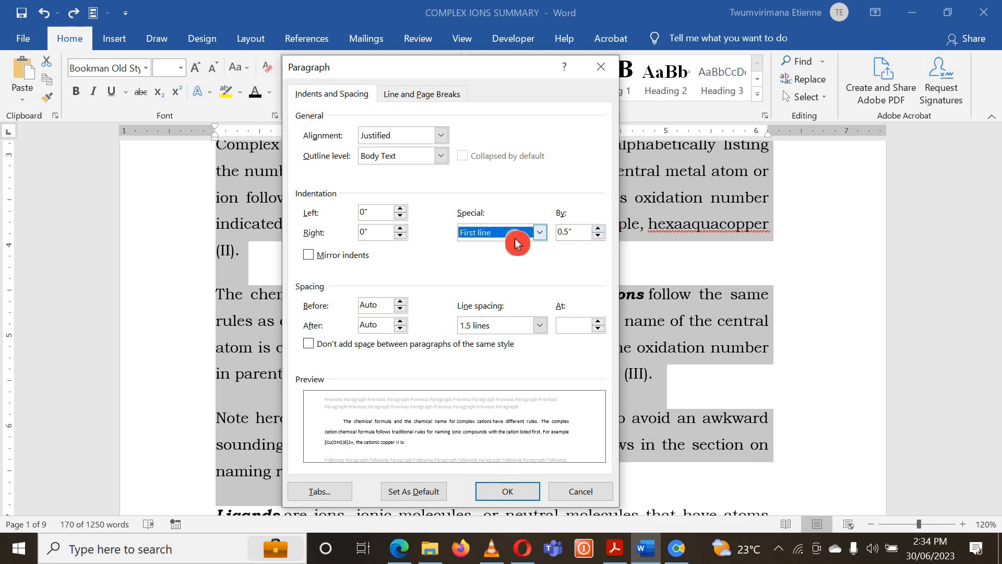
left_click(598, 228)
left_click(598, 228)
left_click(598, 228)
left_click(598, 228)
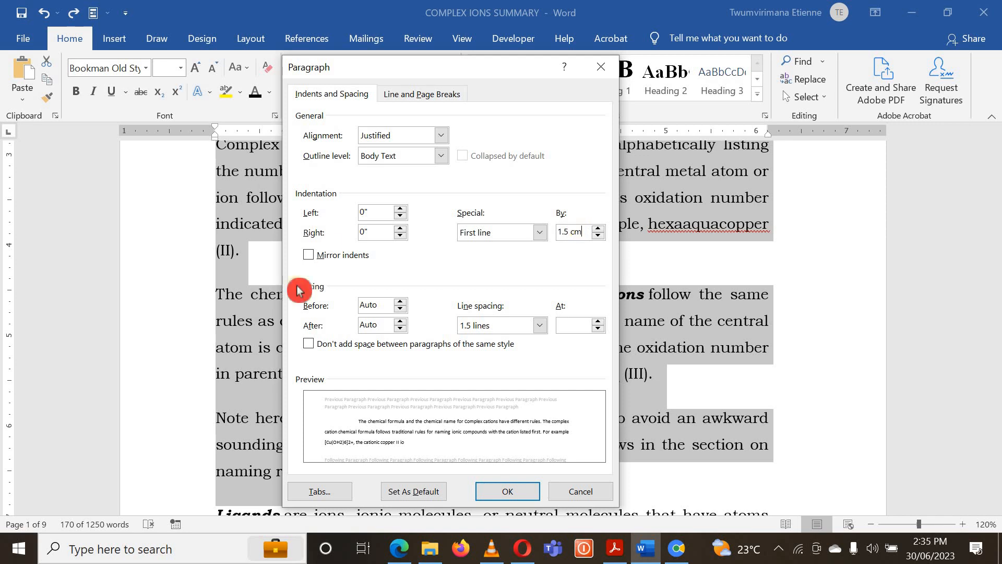
left_click(509, 492)
left_click(485, 372)
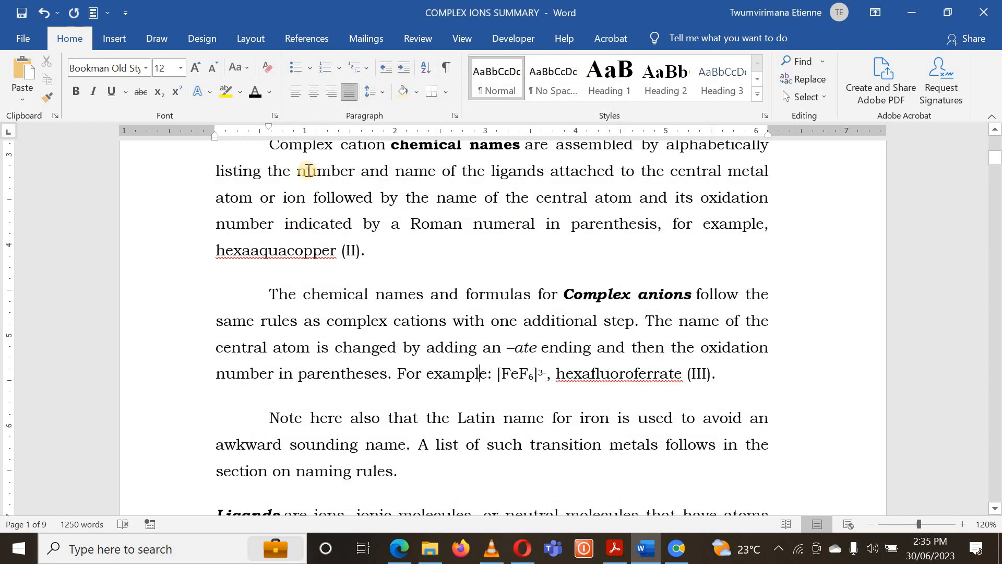
- Set the first-line indent of the four body paragraphs under Complex Ion Nomenclature to 2.5 cm and clear the selection
scroll(313, 230, "up", 1)
scroll(286, 219, "up", 3)
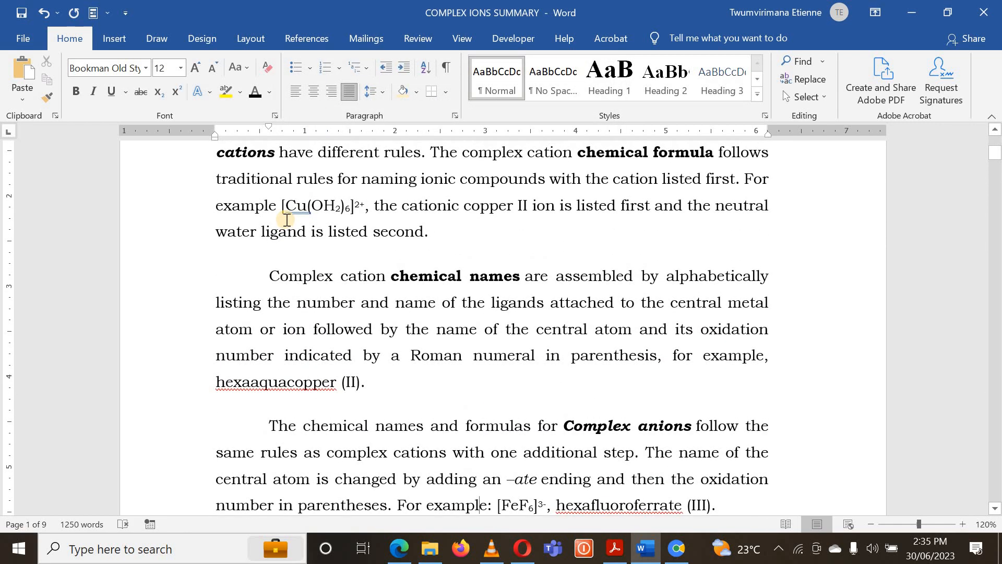
scroll(268, 314, "down", 1)
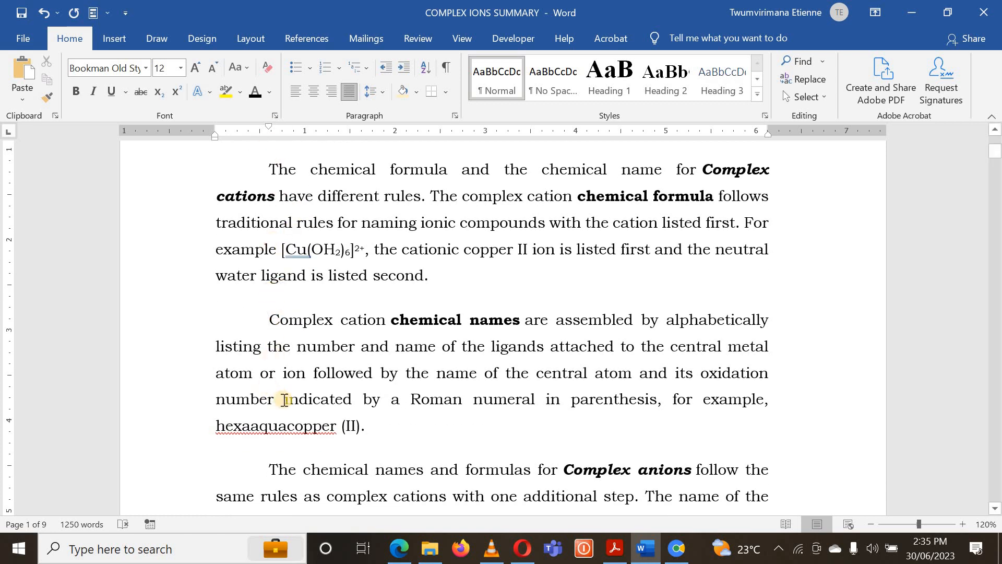
scroll(286, 410, "down", 2)
scroll(274, 334, "up", 2)
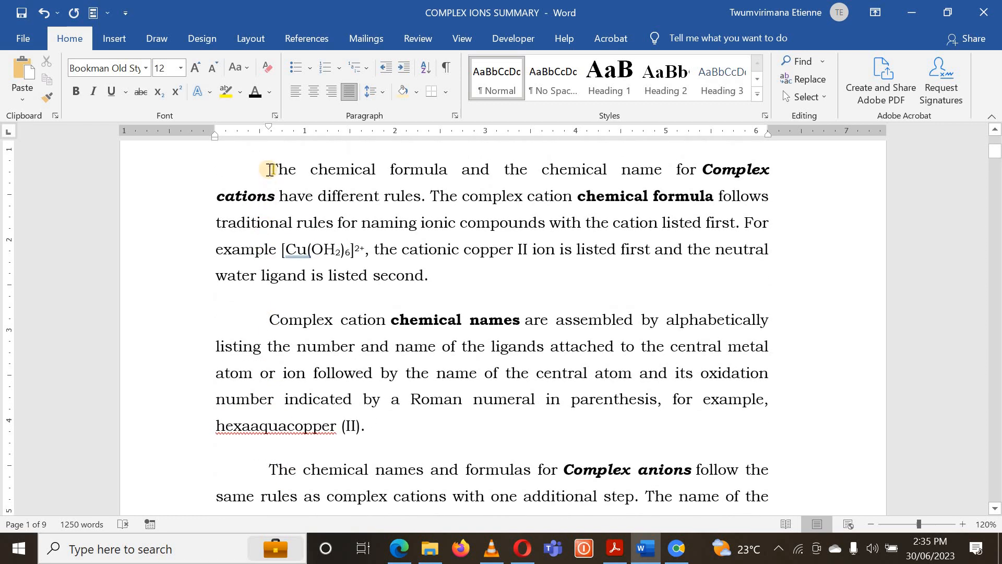
left_click_drag(269, 168, 436, 405)
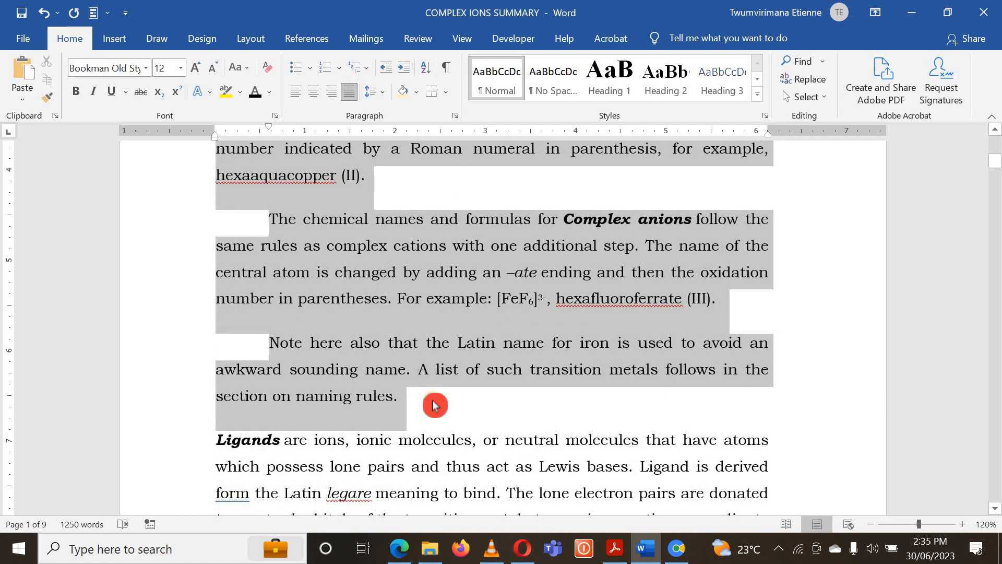
scroll(432, 376, "up", 1)
scroll(431, 377, "up", 6)
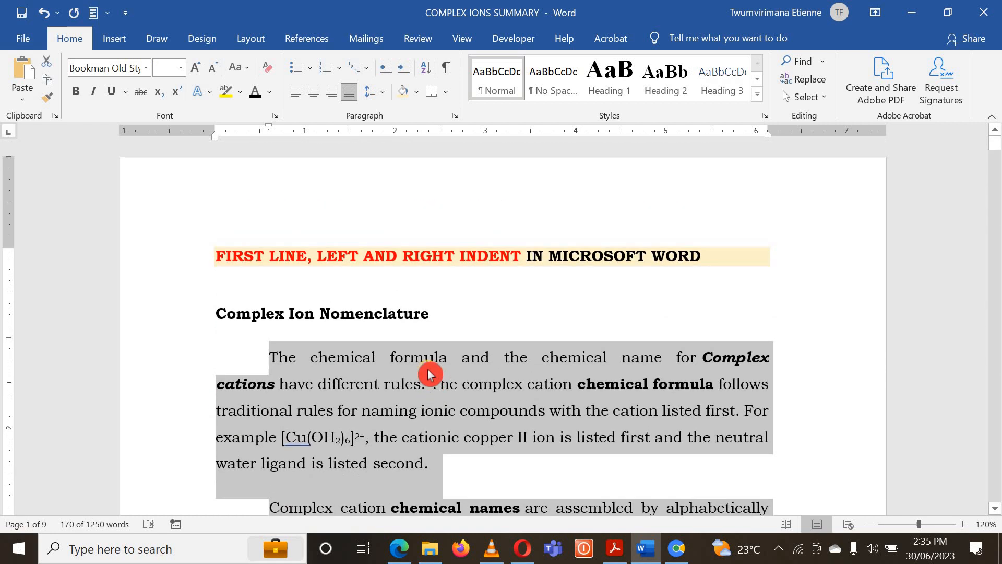
scroll(428, 373, "down", 1)
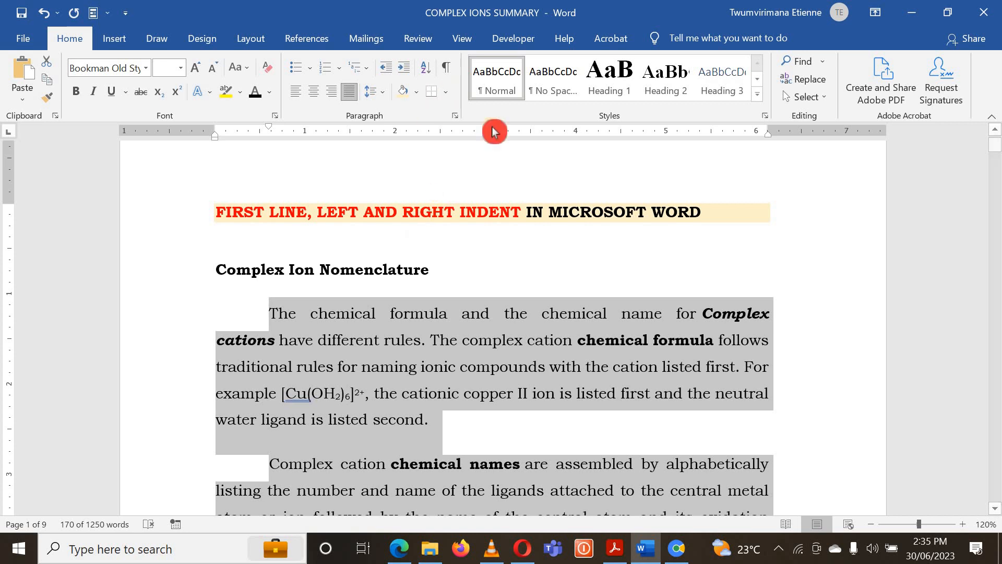
left_click(455, 116)
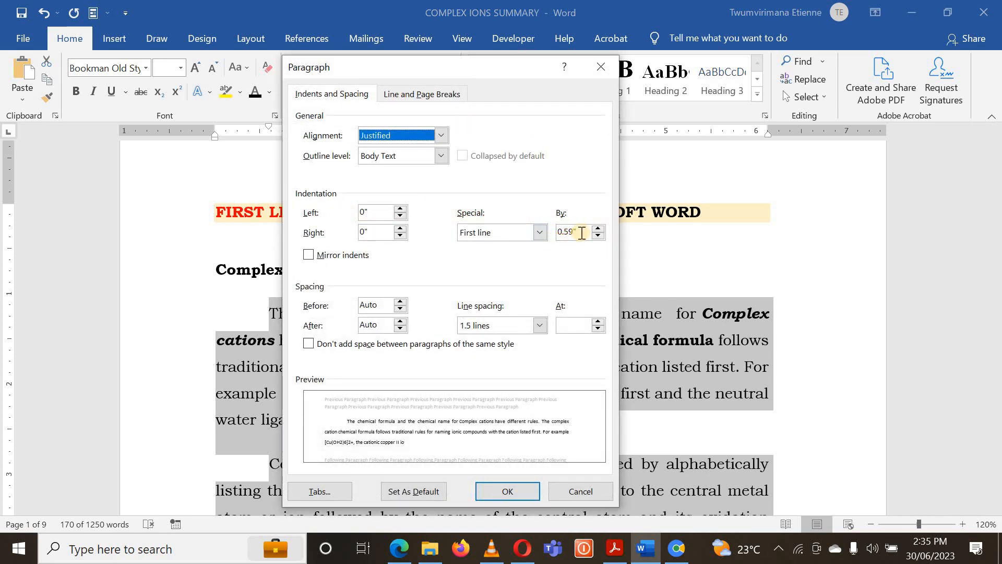
left_click_drag(576, 233, 549, 231)
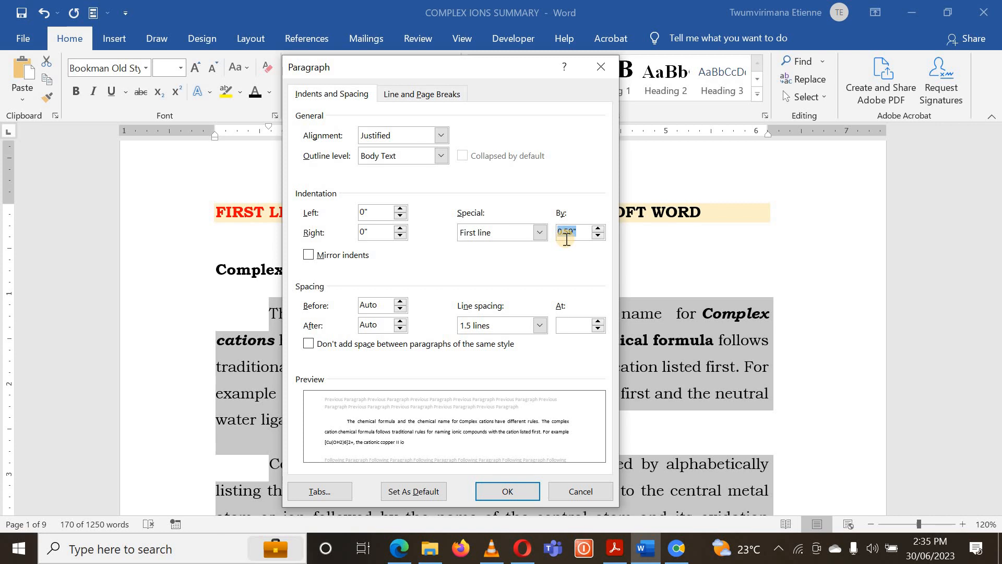
type("2.5")
left_click(583, 238)
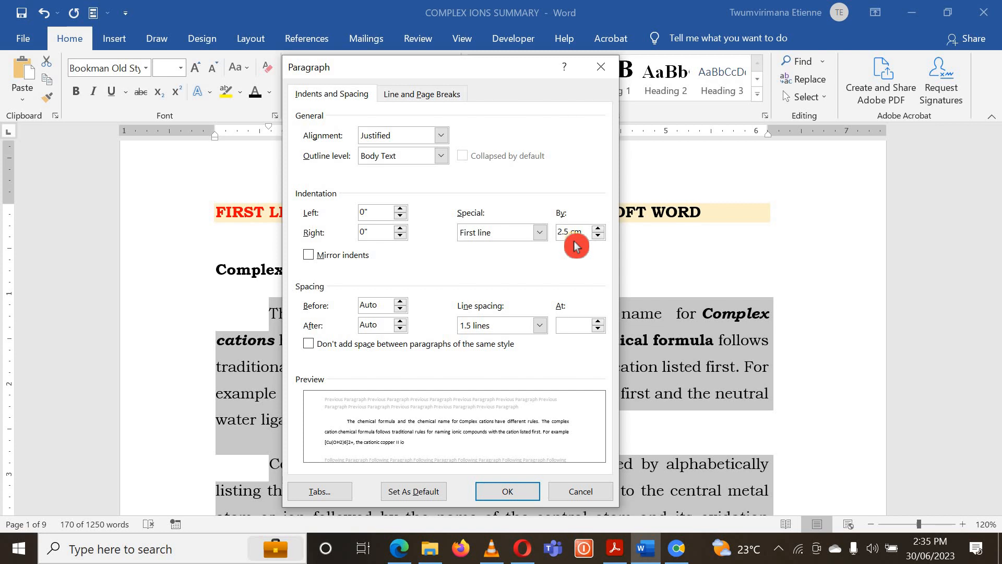
left_click(524, 491)
left_click(527, 420)
scroll(354, 312, "down", 3)
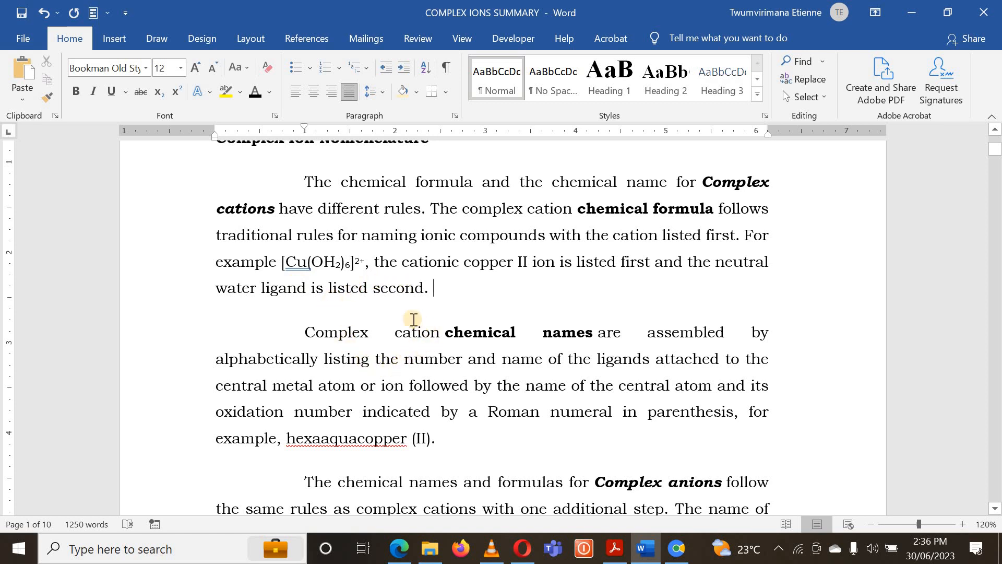
scroll(429, 329, "up", 1)
left_click_drag(431, 334, 337, 204)
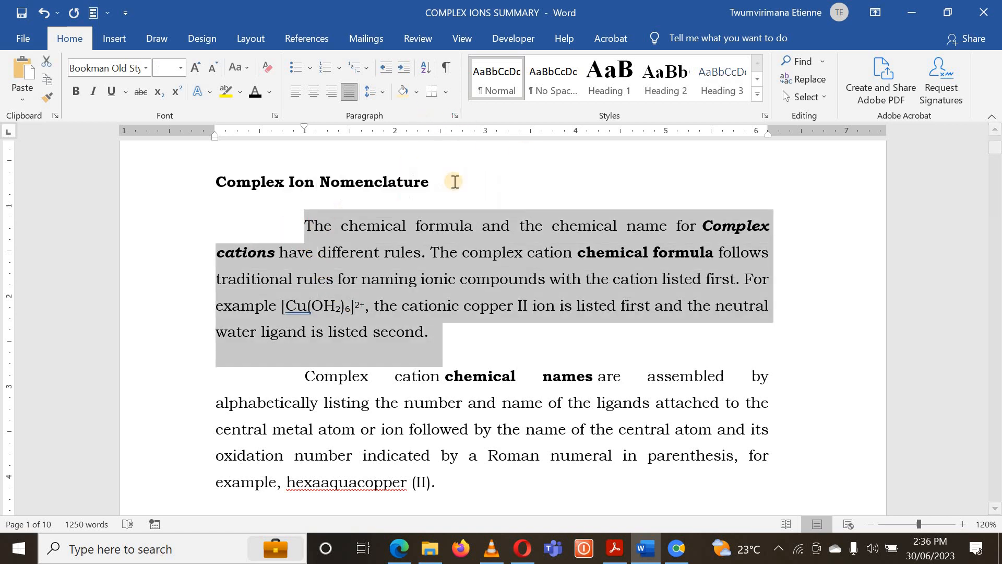
left_click(462, 335)
- Insert three blank lines between the document title and the Complex Ion Nomenclature heading
scroll(456, 325, "up", 3)
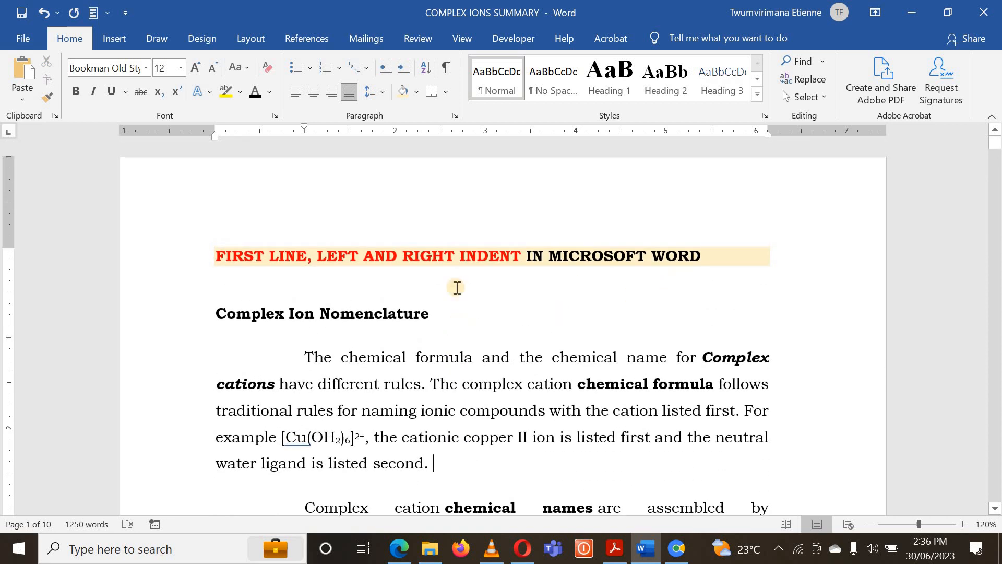
left_click(369, 295)
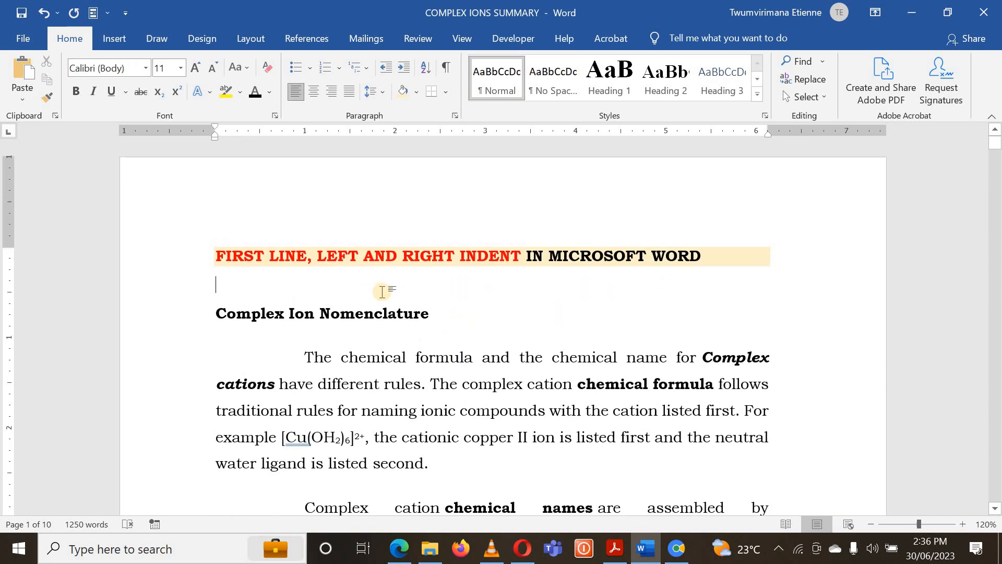
key("Return")
key("Return")
key("Return")
key("Return")
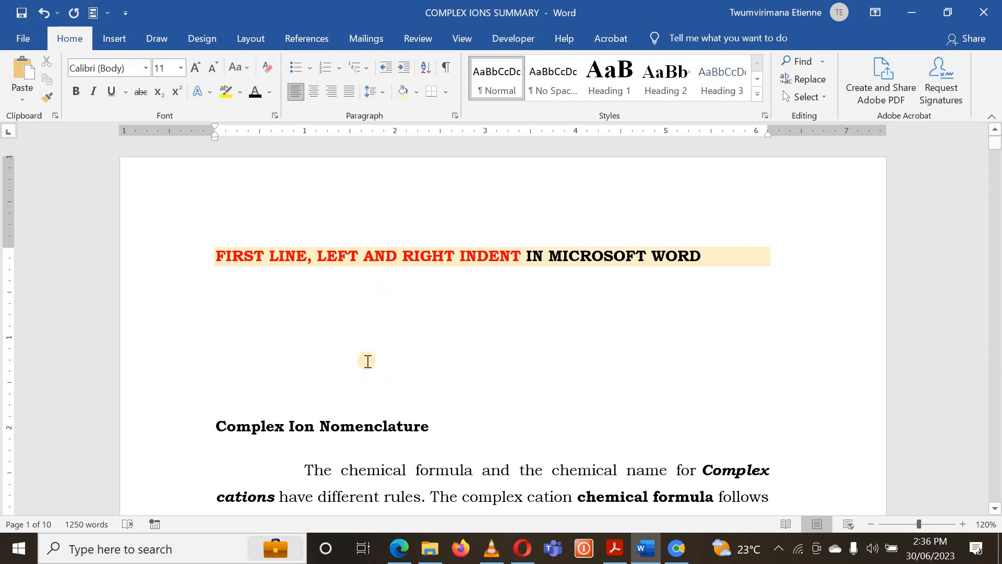
- Apply a first-line indent of 1.4" to the empty line directly below the document title
left_click(311, 302)
left_click(455, 116)
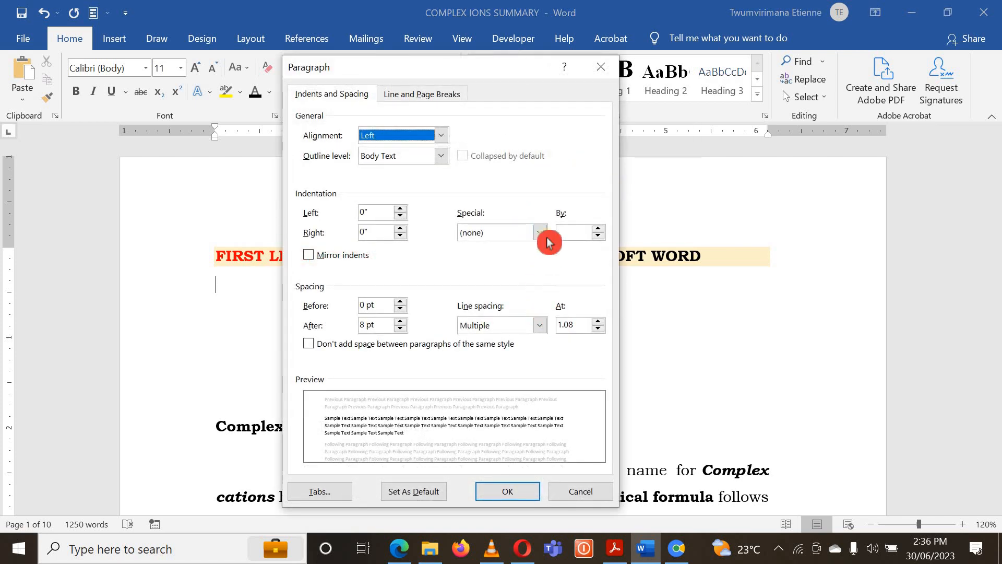
left_click(539, 232)
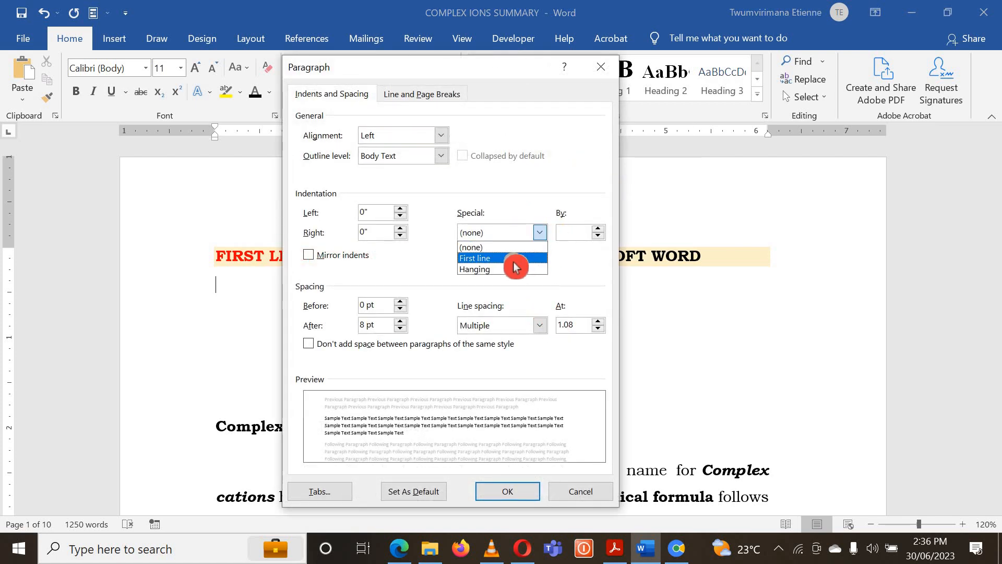
left_click(512, 260)
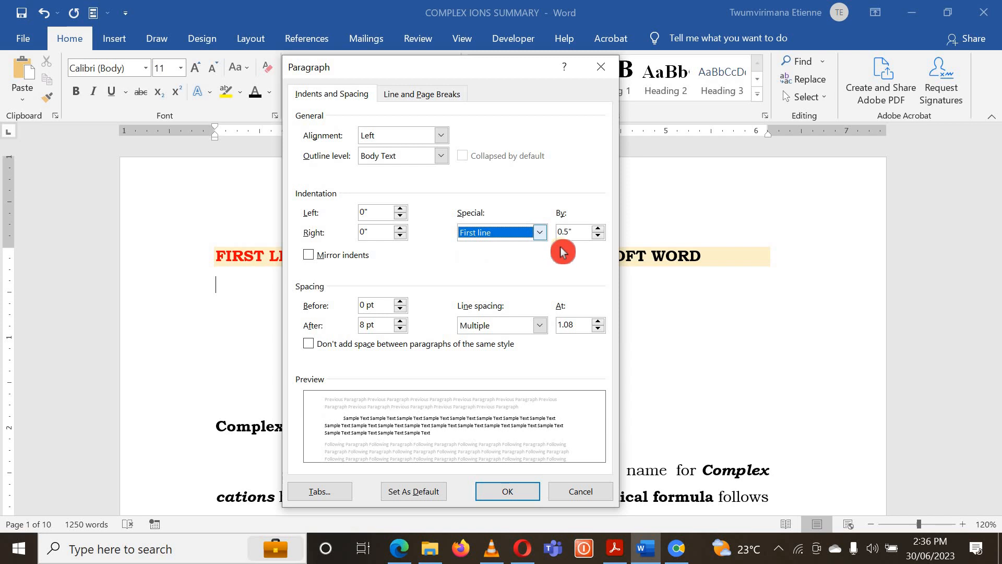
triple_click(597, 229)
triple_click(597, 229)
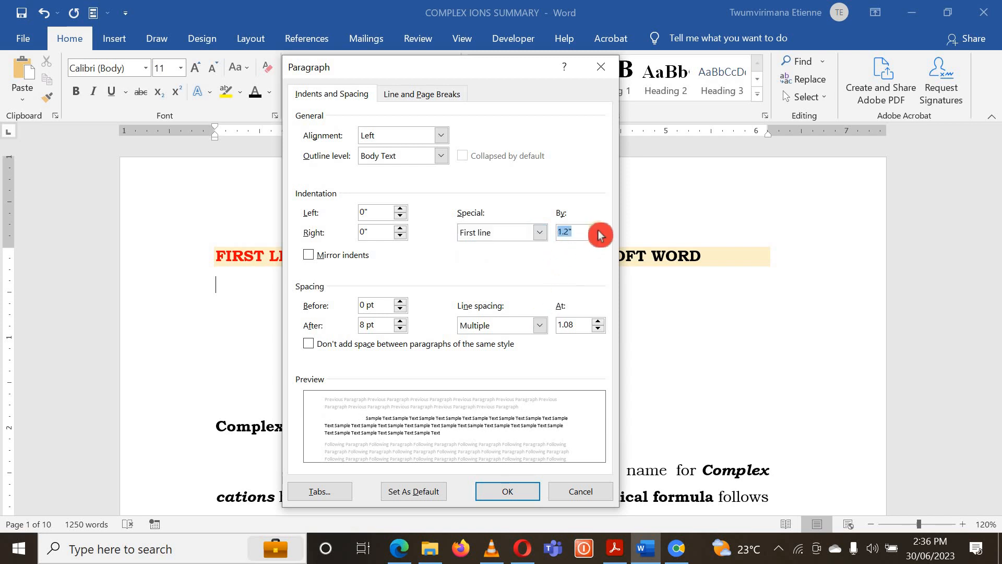
triple_click(597, 230)
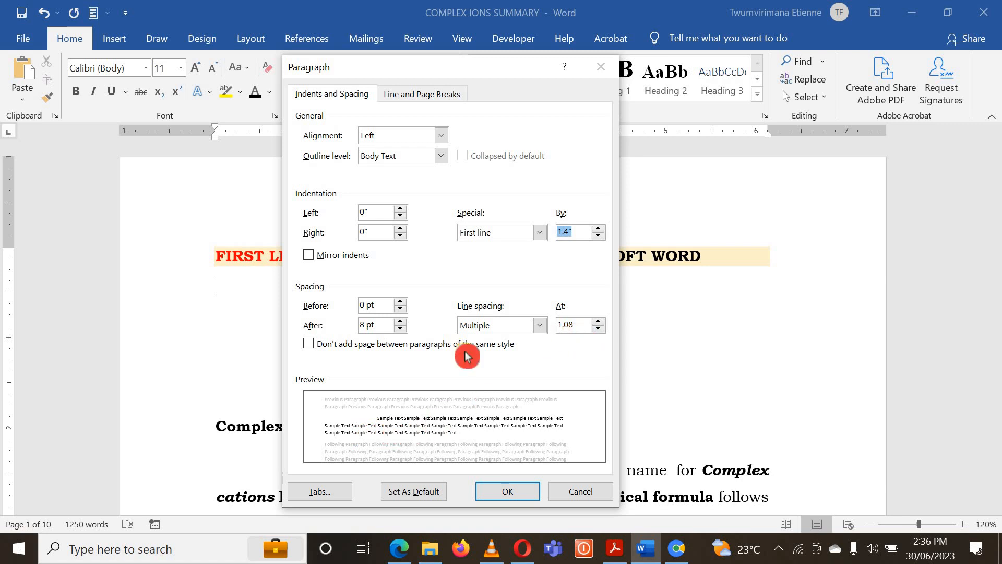
left_click(505, 490)
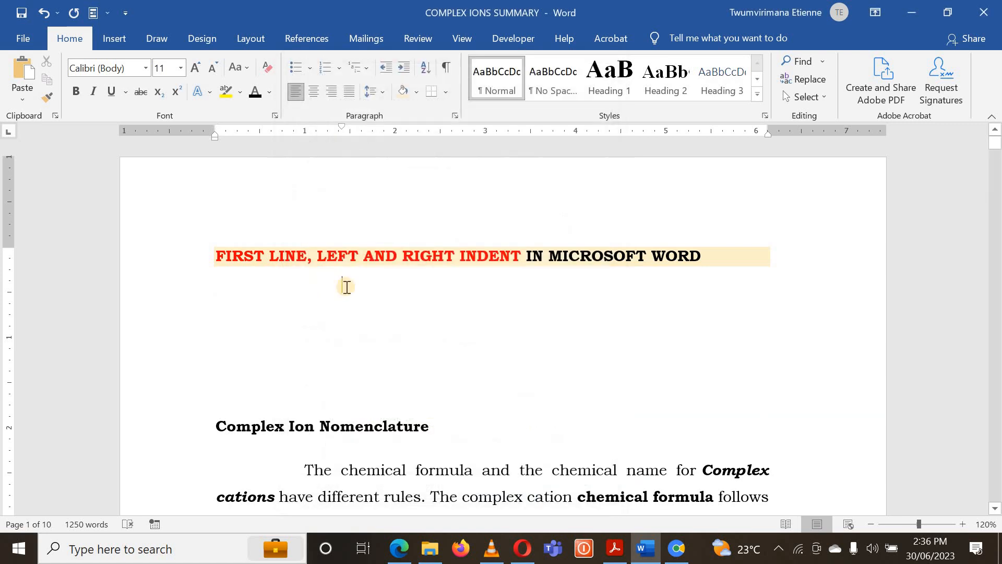
- Fill the indented line with a "j" and a run of "k" spanning three lines, end it with a period and start a new paragraph
type("jkk")
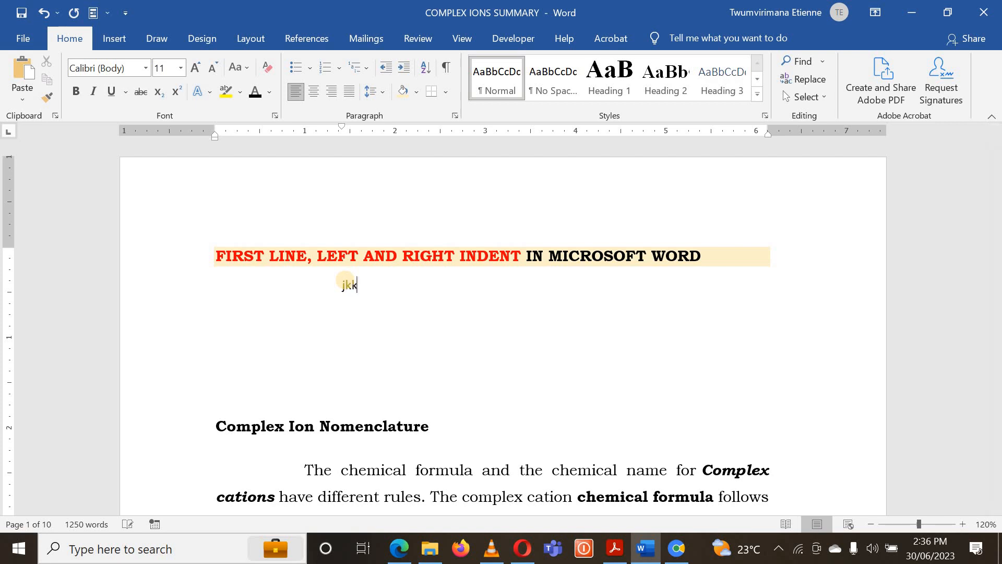
type("kkkkkkkkkkkkkkkkkkkkkkkkkkkkkkkkkkkkkkkkkkkkkkkkk")
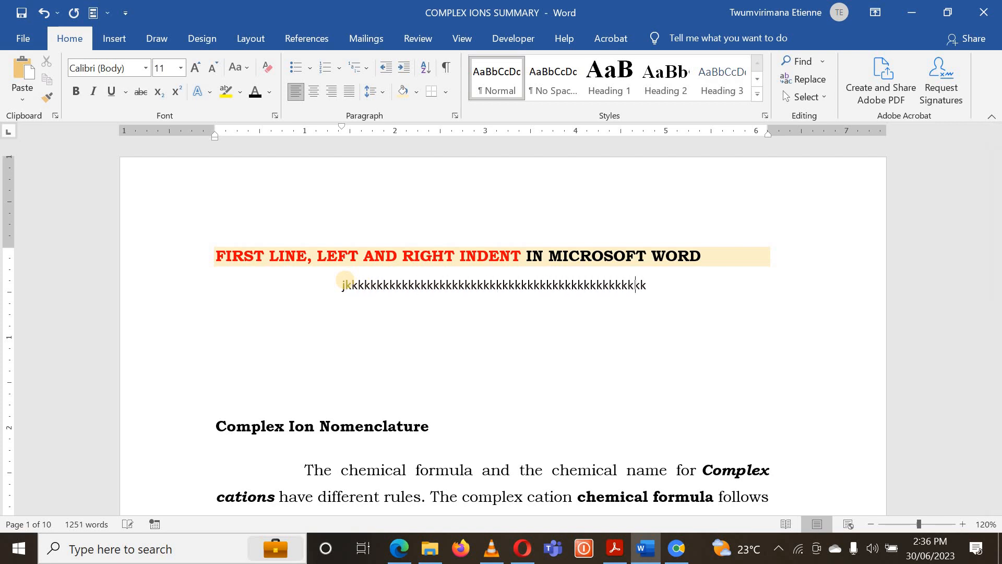
type("kkkkkkkkkkkkkkkkkkkkkkkkkkkkkkkkkkkkkkkkkkkkkkkkkkkkkkkkkkkkkkkkkkkkkkkkkkkkkkkkkkkkkk")
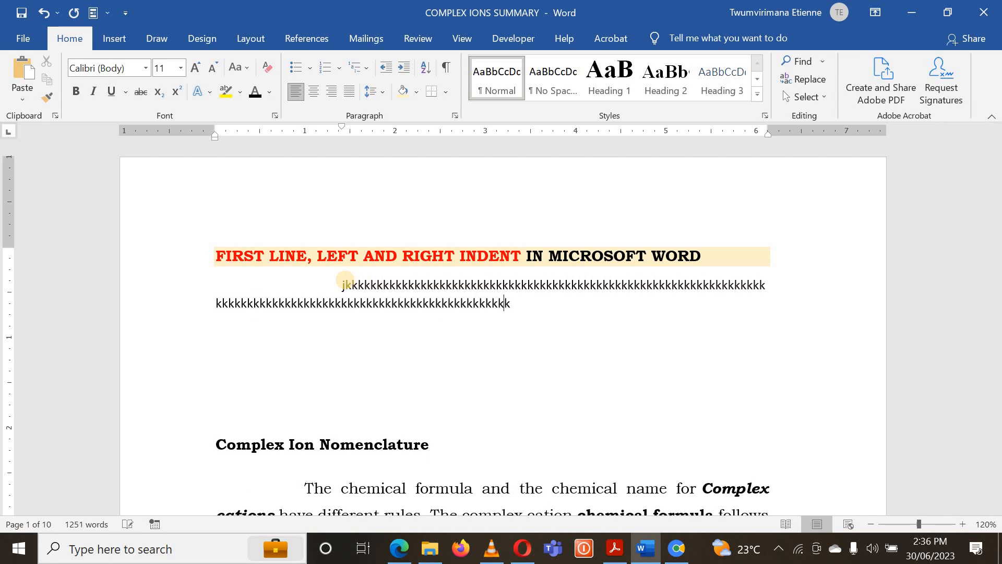
type("kkkkkkkkkkkkkkkkkkkkkkkkkkkkkkkkkkkkkkkkkkkkkkkkkkkkkkkkkkkkkkkkk")
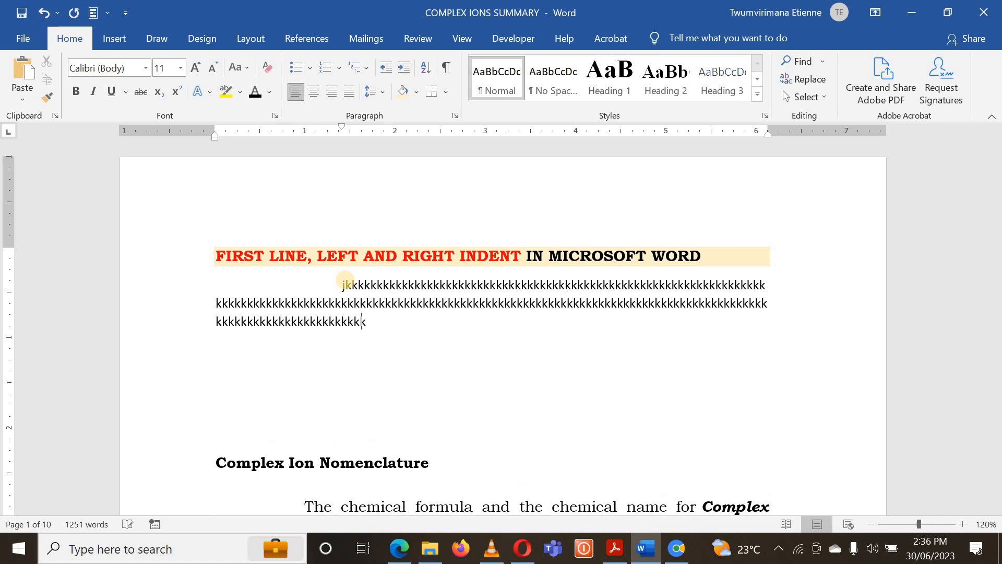
type("kkkkkkkkkkkkkkkkkkkkkkkk")
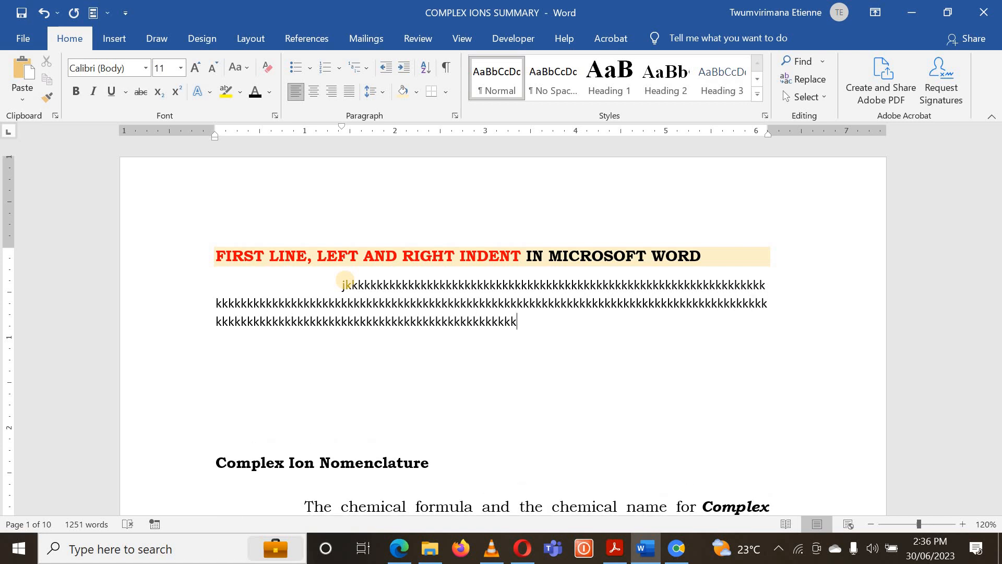
type(".")
key("Return")
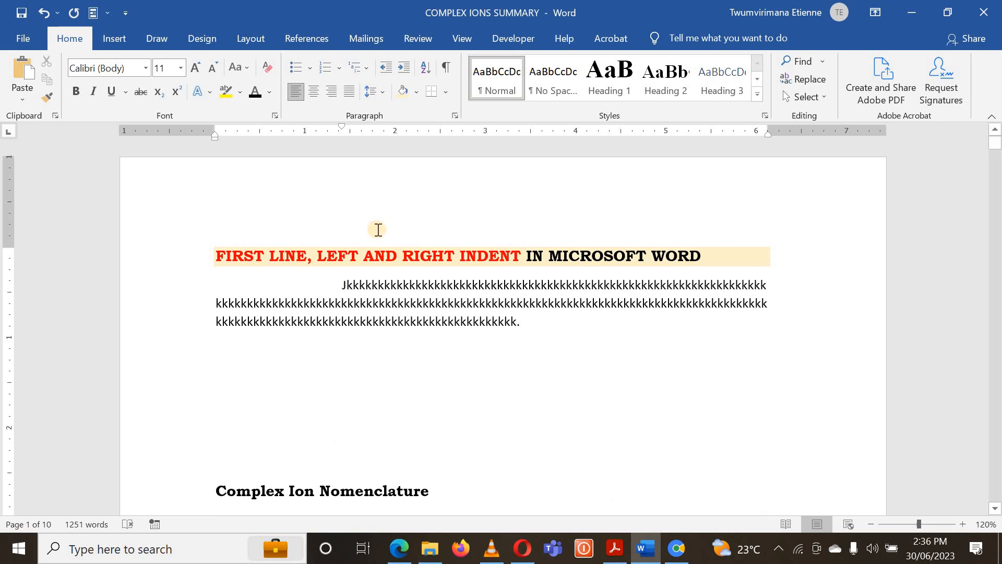
- Fill the second paragraph with a continuous run of "k" reaching a third line and start another paragraph
type("kkkkkkkkkkkkkkkkkkkkkkkkkkkkkkkkkkkkk")
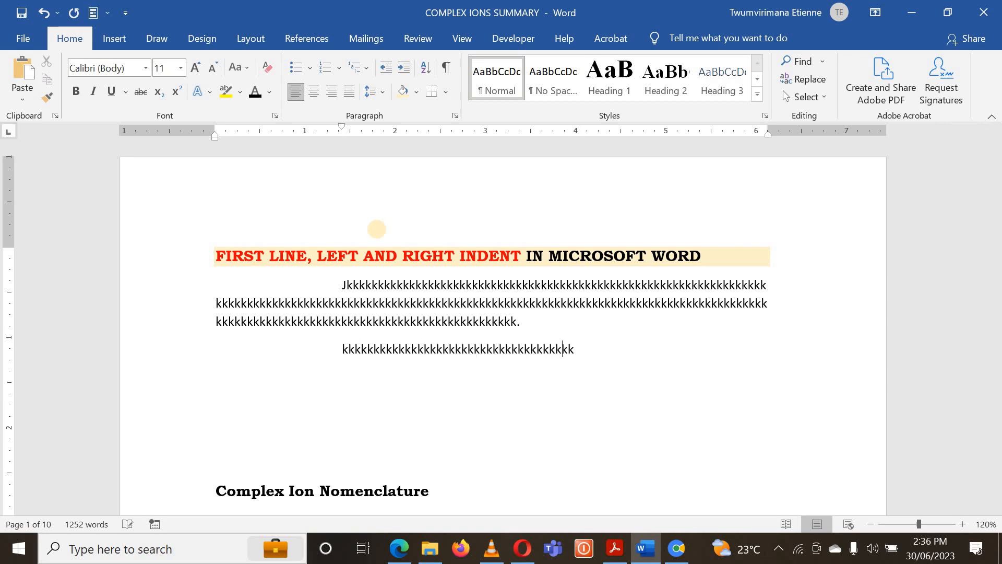
type("kkkkkkkkkkkkkkkkkkkkkkkkkkkkkkkkkkkkkkk")
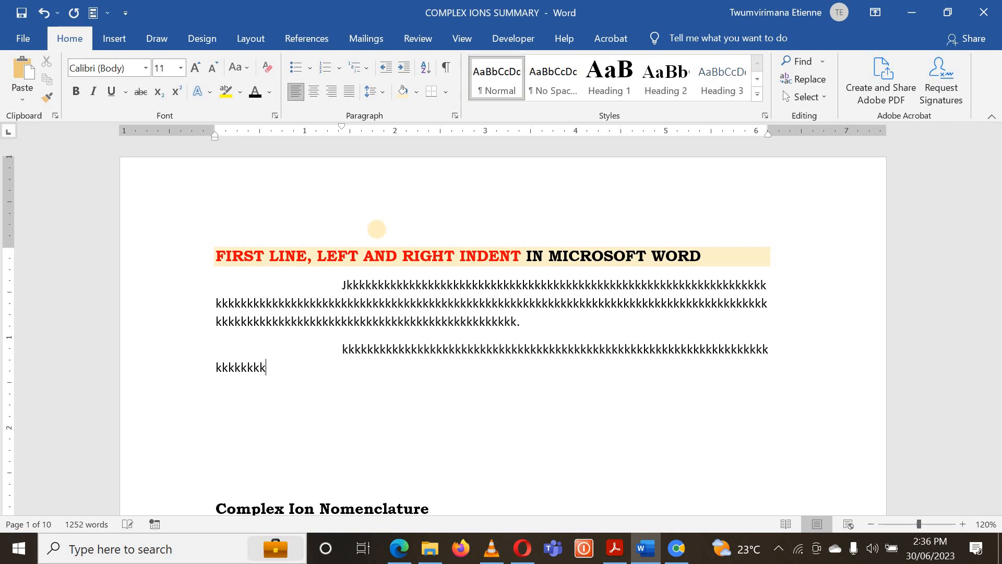
type("kkkkkkkkkkkkkkkkkkkkkkkkkkkkkkkkkkkkkkkkkk")
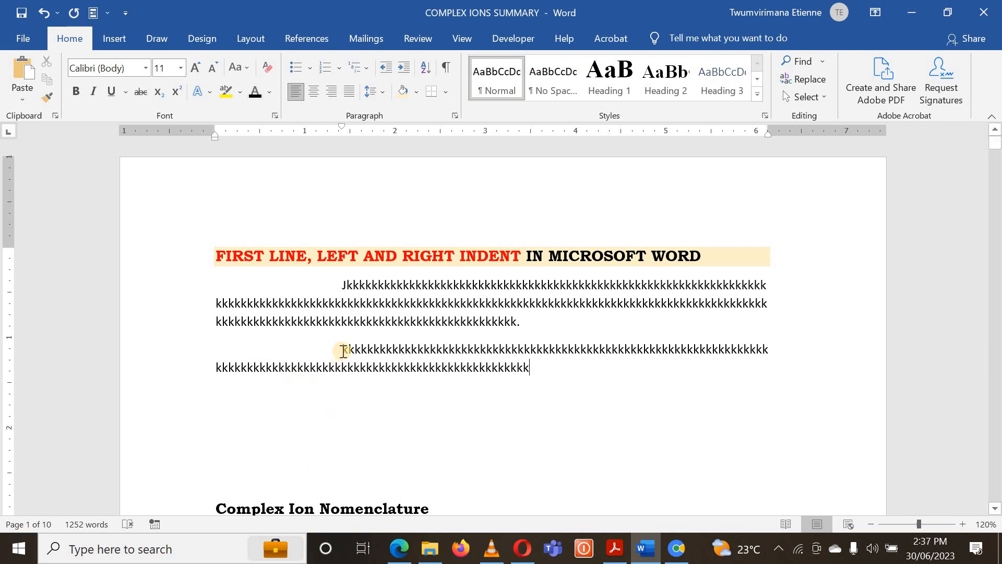
type("kkkkkkkkkkkkkkkkkkkkkkkkkkkkkkk")
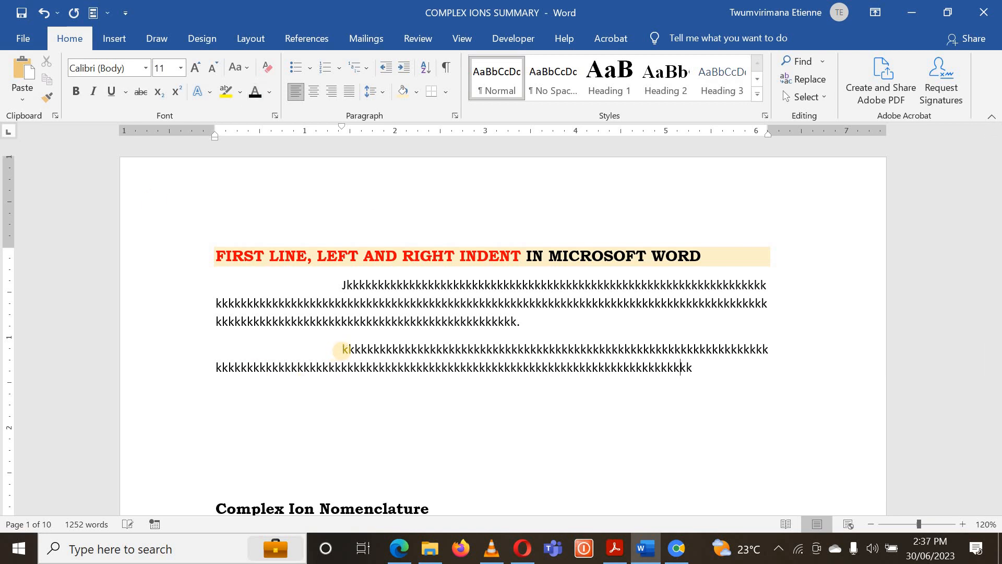
type("kkkkkkkkkkkkk")
key("Return")
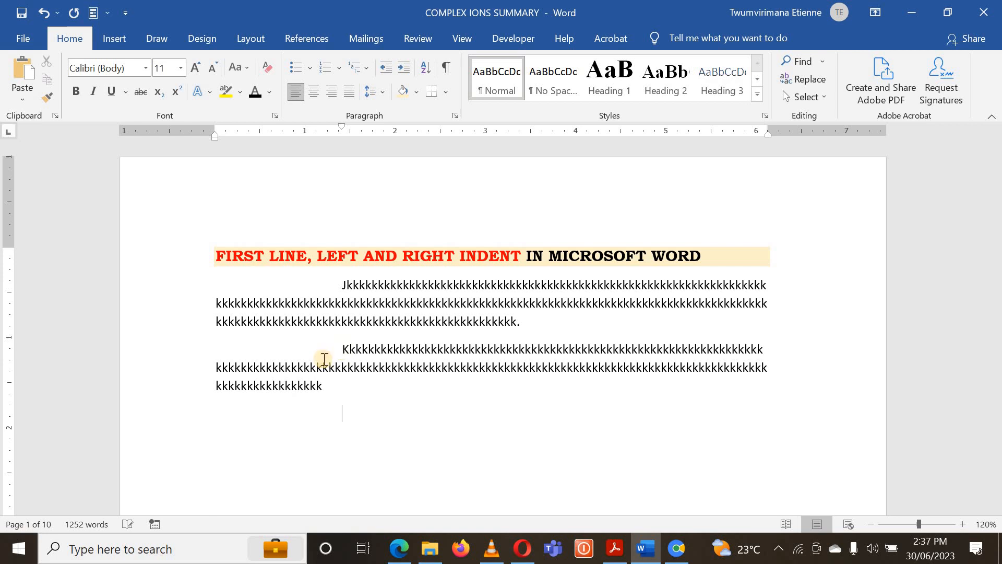
- Left-align the empty third paragraph with a first-line indent of 0" and enter "uuuuuu" in it
left_click(296, 94)
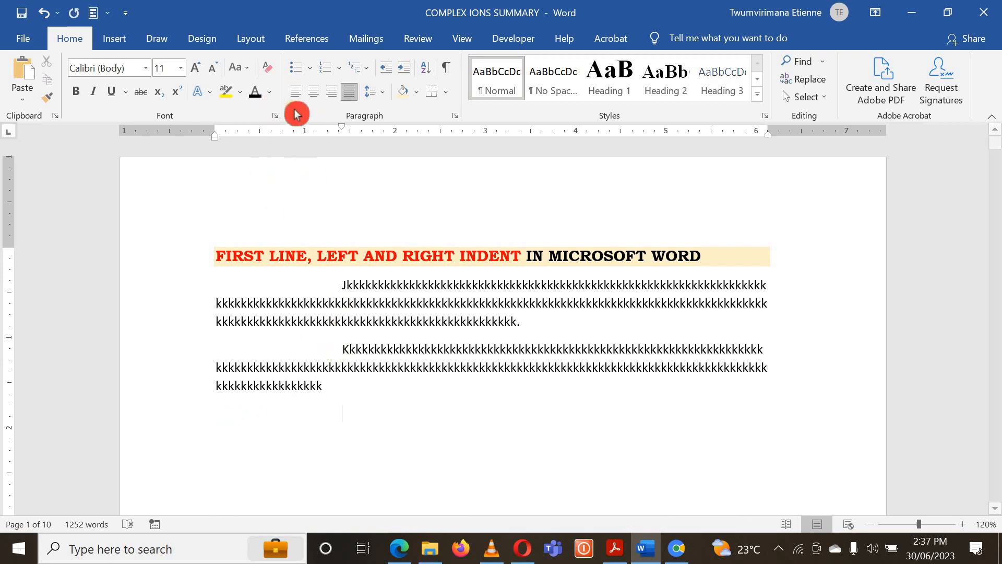
left_click(298, 96)
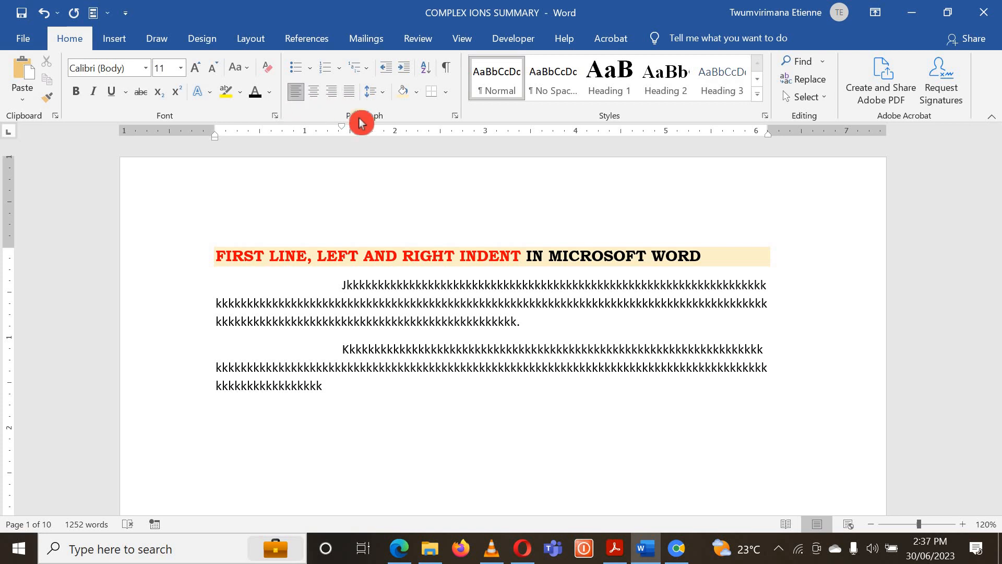
left_click(454, 116)
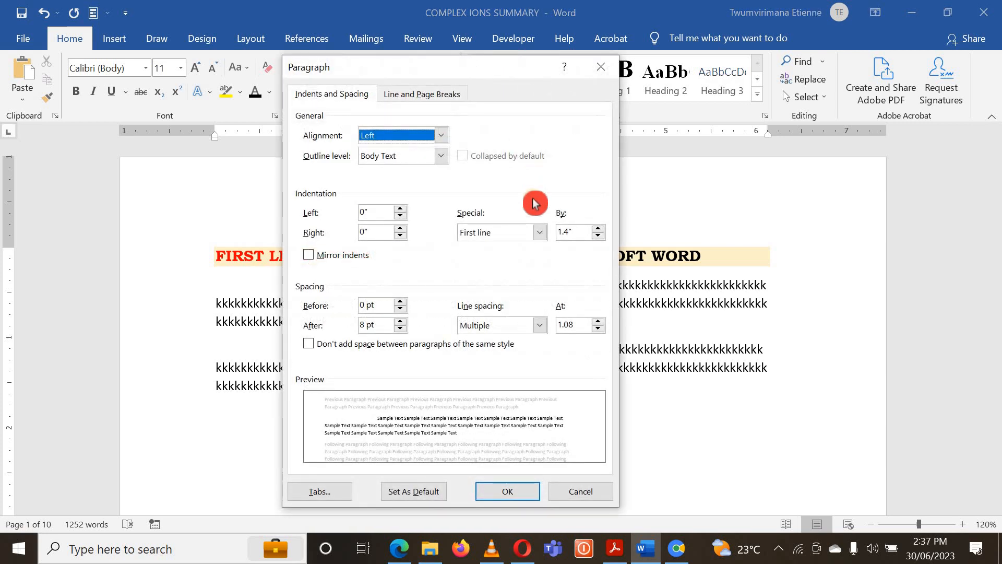
left_click(541, 234)
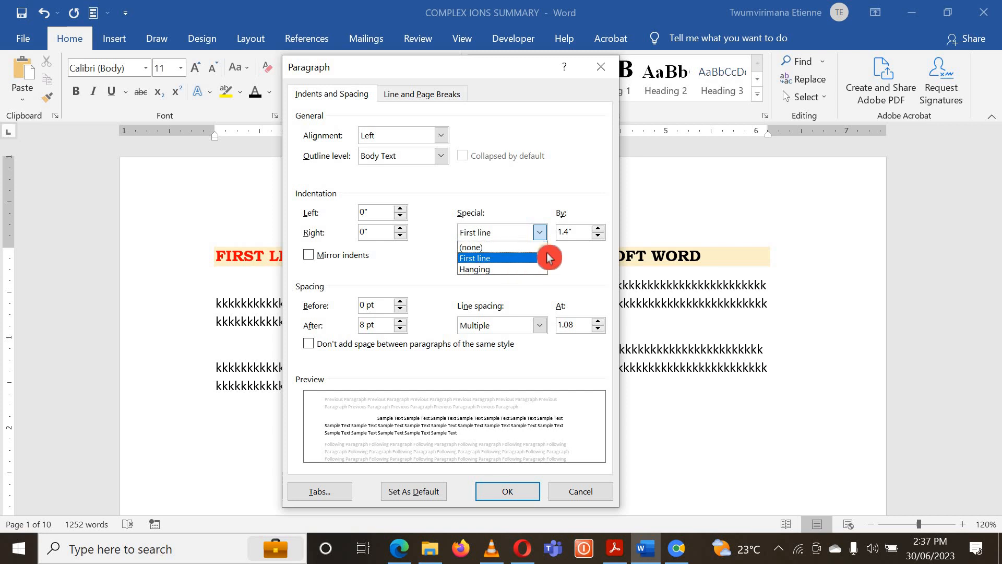
left_click(548, 257)
left_click(598, 236)
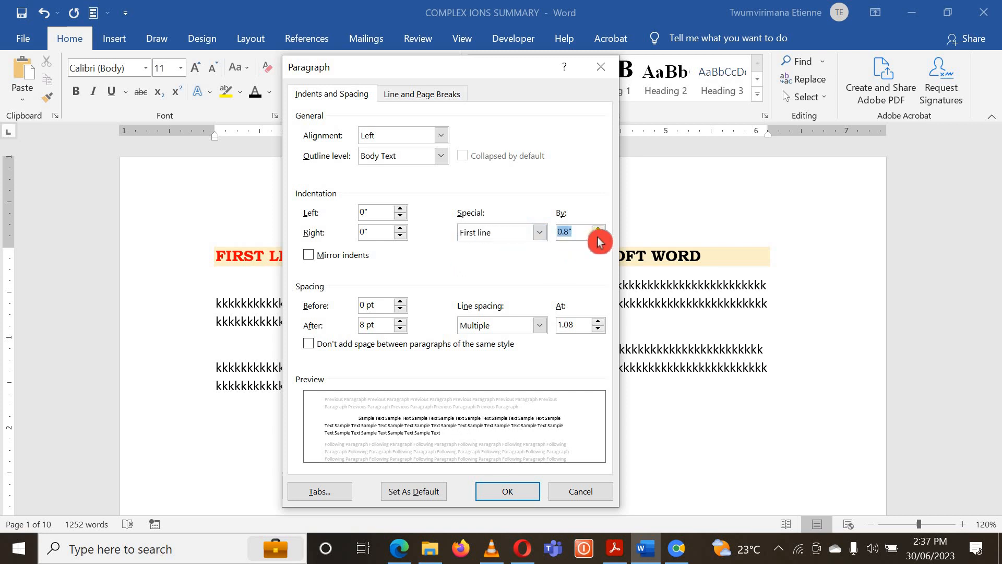
left_click(598, 236)
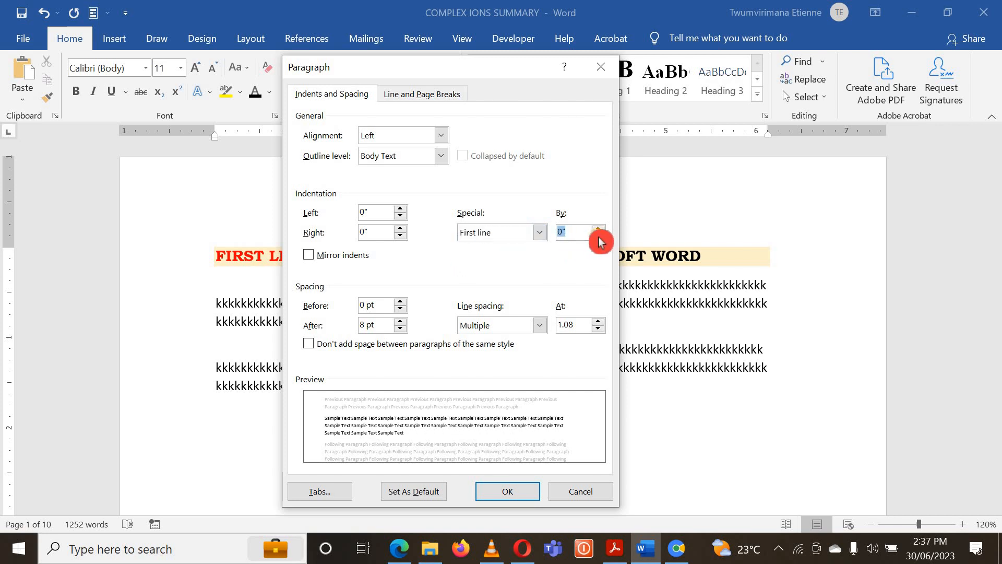
left_click(508, 491)
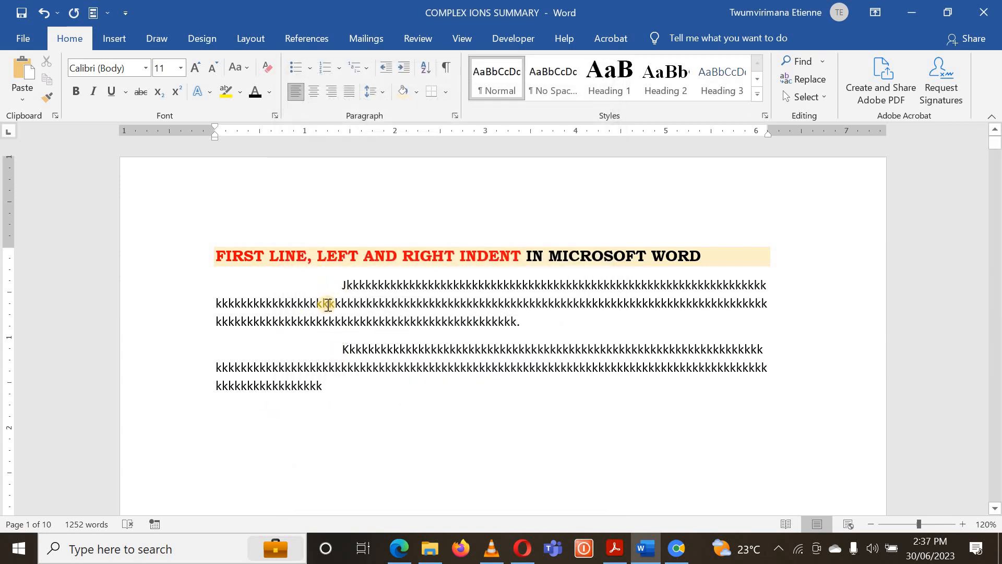
type("uuuuuu")
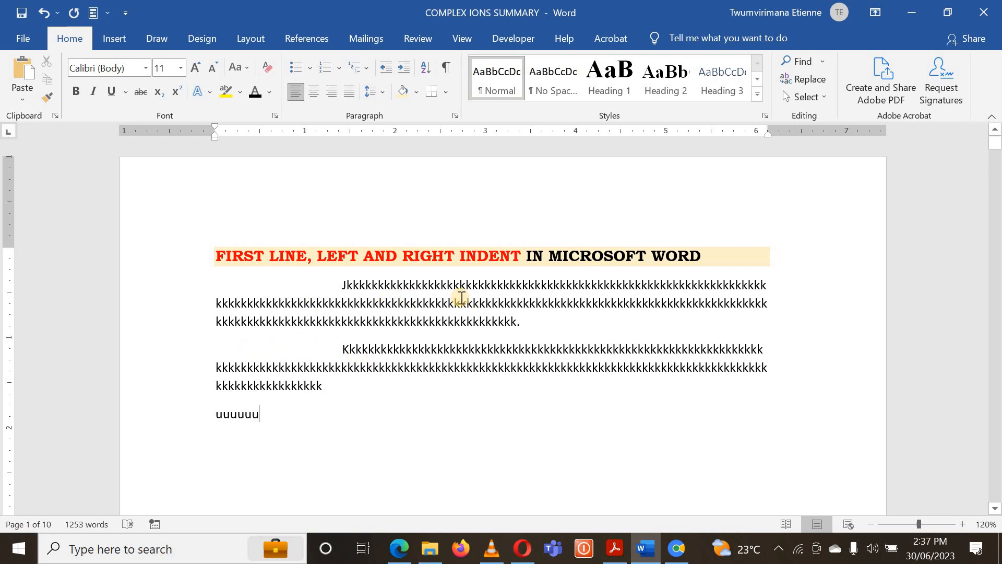
- Delete the sample paragraphs below the document title and remove surplus blank lines above the Complex Ion Nomenclature heading
scroll(456, 292, "down", 1)
left_click_drag(273, 390, 228, 247)
key("Delete")
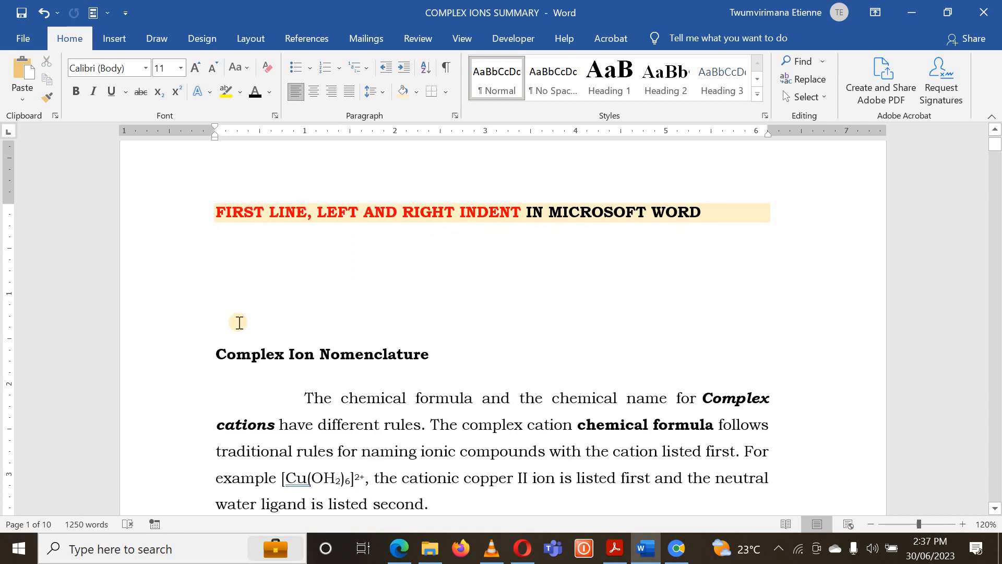
key("BackSpace")
key("BackSpace")
key("BackSpace")
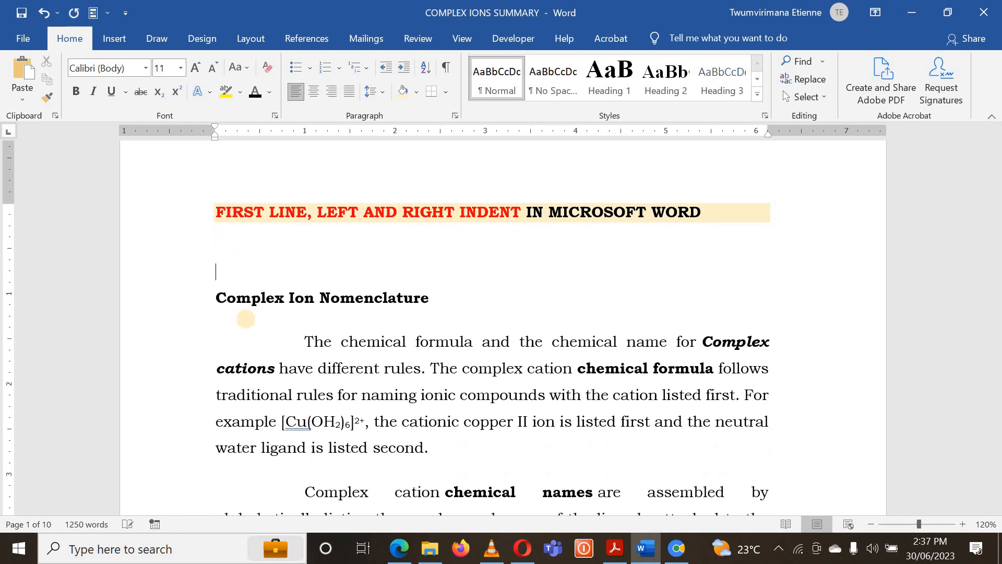